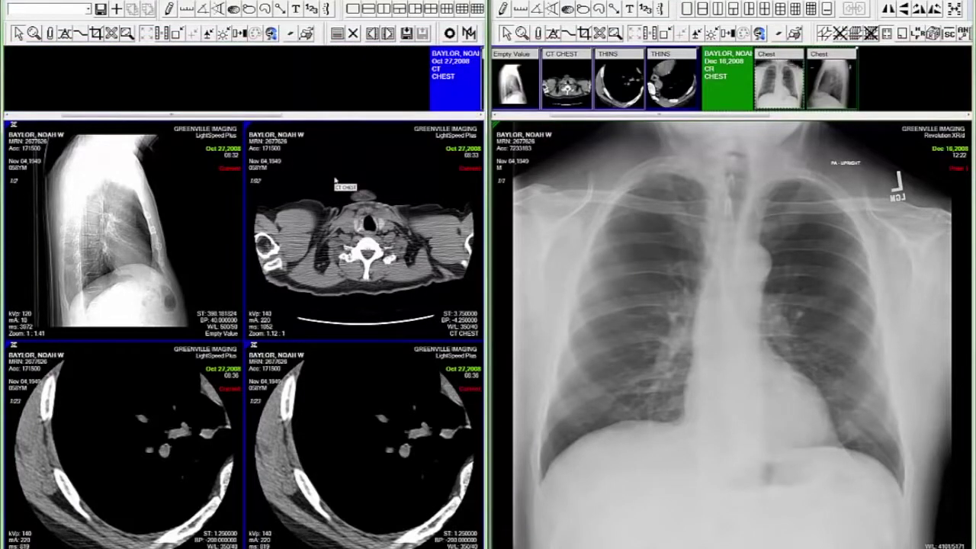
- Open the viewer's customization settings and review the available options
right_click(418, 212)
mouse_move(438, 278)
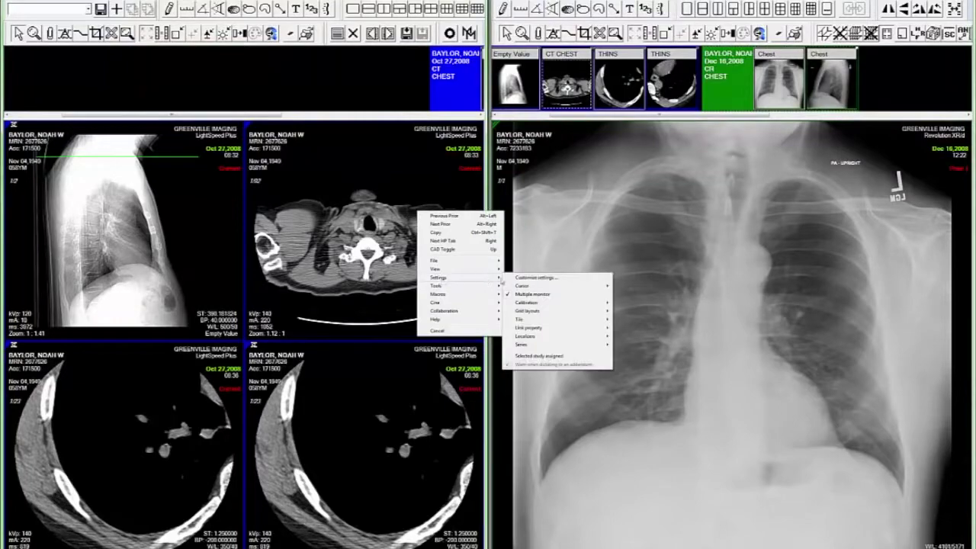
click(533, 279)
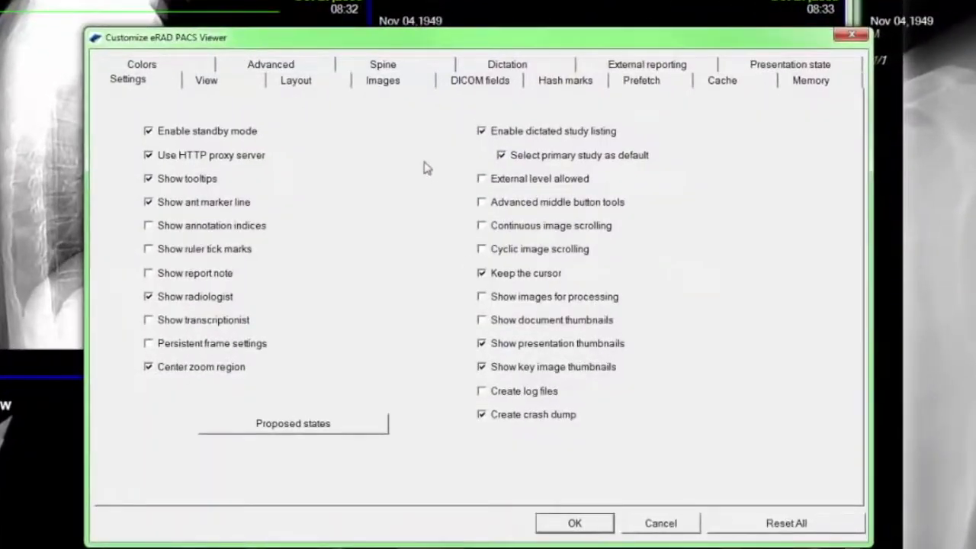
click(259, 86)
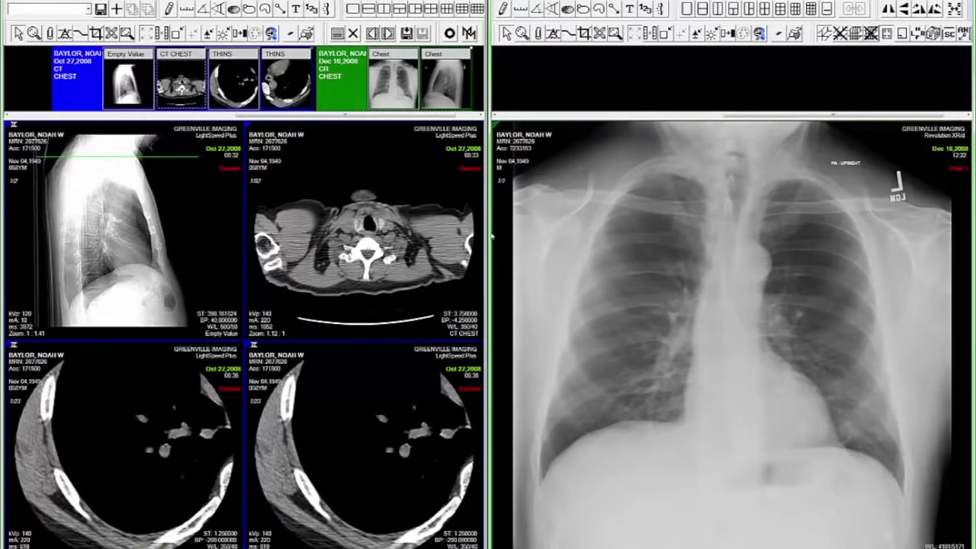
- Reopen the customization settings, review the color settings for the Default modality and accept the dialog
right_click(420, 175)
click(443, 356)
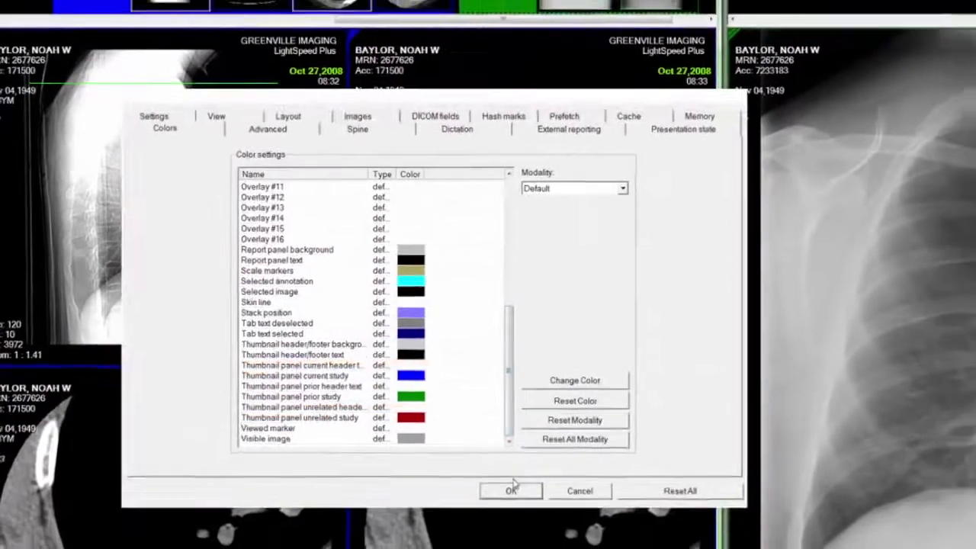
click(531, 489)
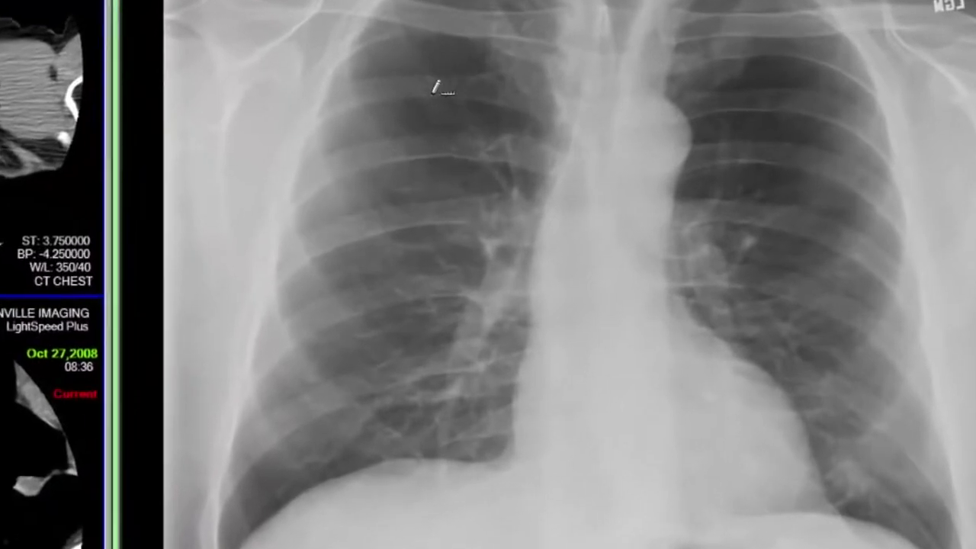
- Measure a distance in the upper lung field of the chest X-ray with the ruler
mouse_move(438, 82)
mouse_down()
mouse_move(410, 146)
mouse_move(376, 187)
mouse_up()
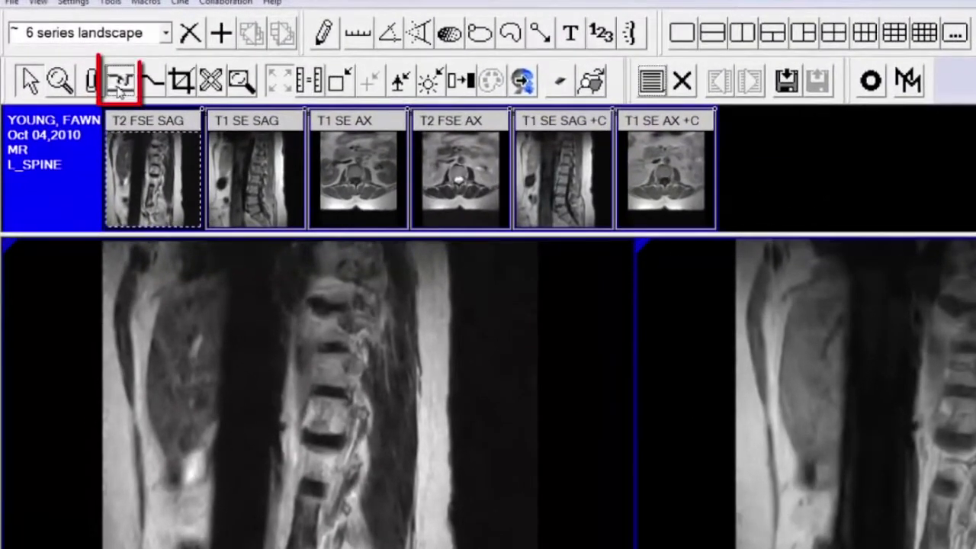
- Toggle the annotation overlay for the L_SPINE MR images
click(119, 89)
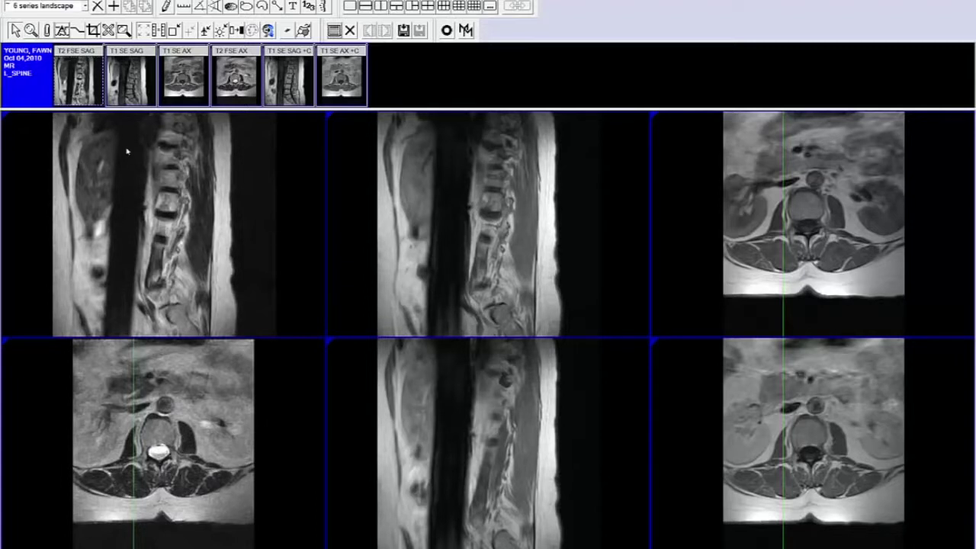
- Go back to the work list in the browser and reopen the Oct 04, 2010 MR L SPINE study
click(334, 30)
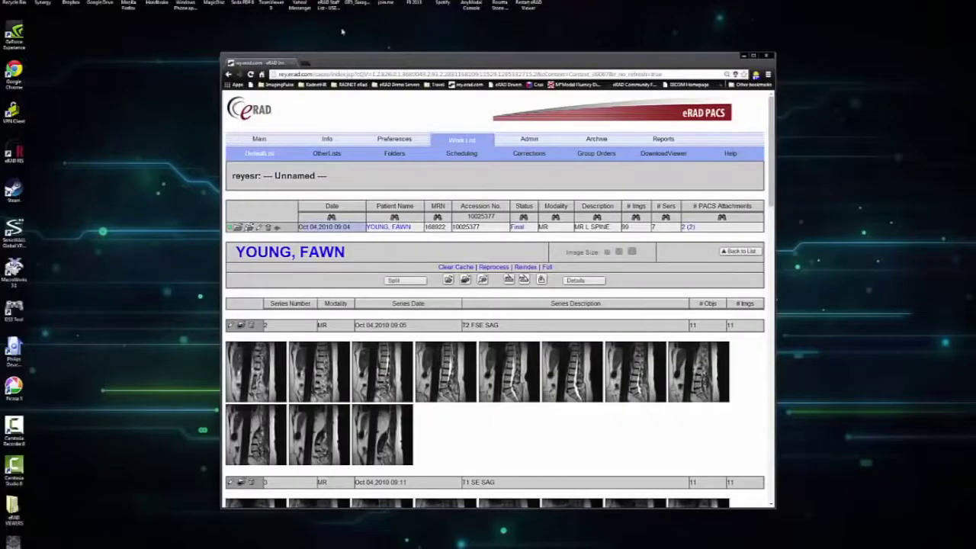
click(238, 229)
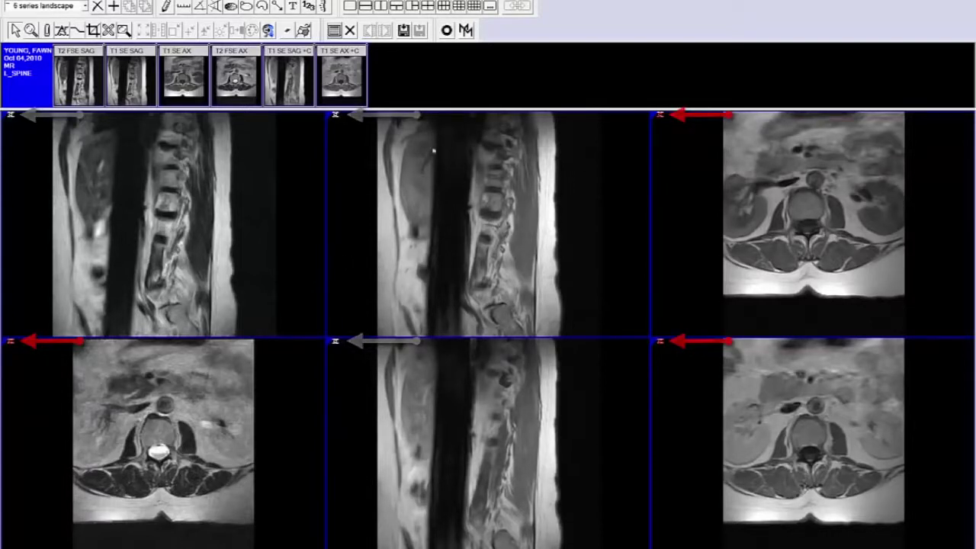
- Switch to an empty six-frame grid and place the T2 FSE SAG and T1 SE SAG series in its upper-row frames
click(445, 7)
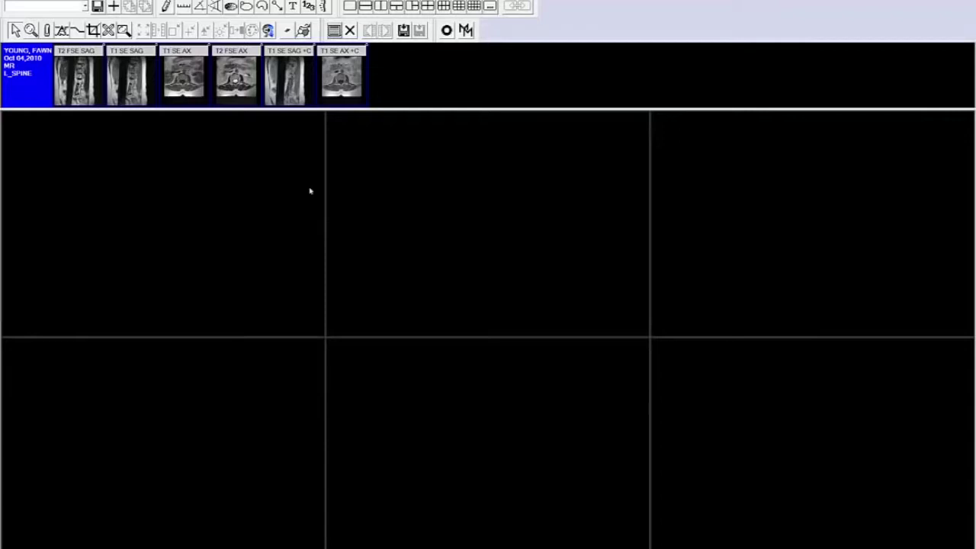
drag(97, 87, 97, 195)
drag(131, 98, 442, 214)
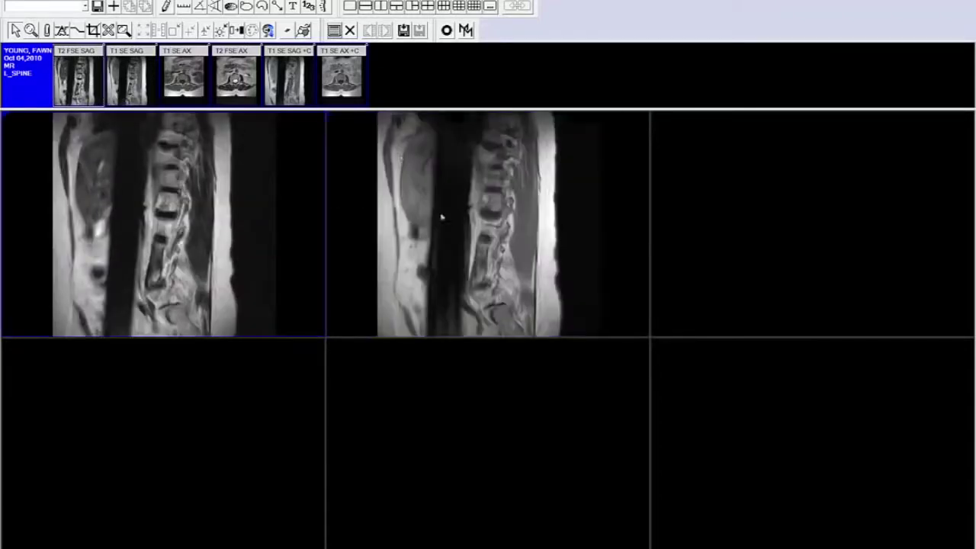
drag(129, 77, 825, 229)
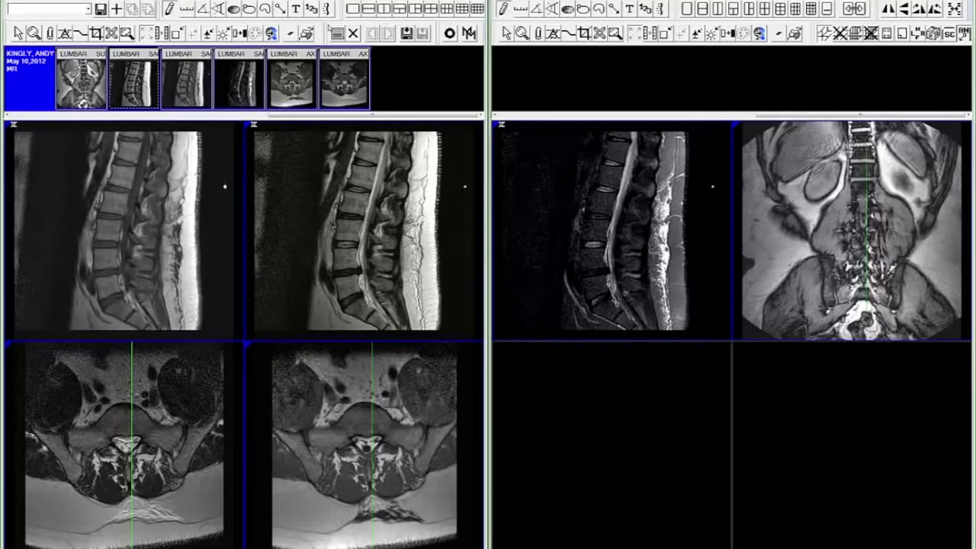
- Open the spine labeling tool, review its vertebra and disk interspace options, and close it
click(327, 9)
drag(268, 343, 581, 263)
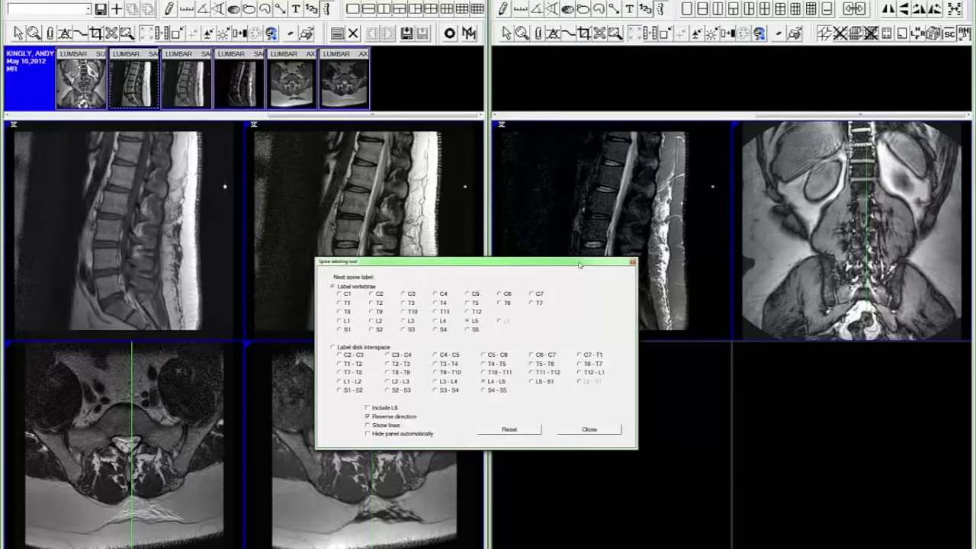
click(633, 262)
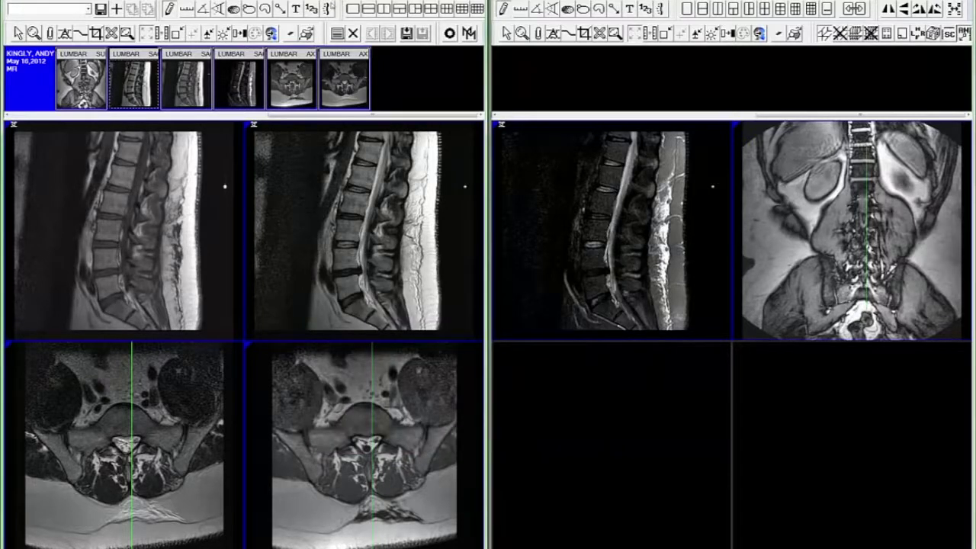
- Label six vertebrae upward from L5 on the second sagittal lumbar image with the spine labeling tool
click(329, 8)
click(311, 294)
click(312, 256)
click(319, 225)
click(325, 195)
click(332, 170)
click(342, 147)
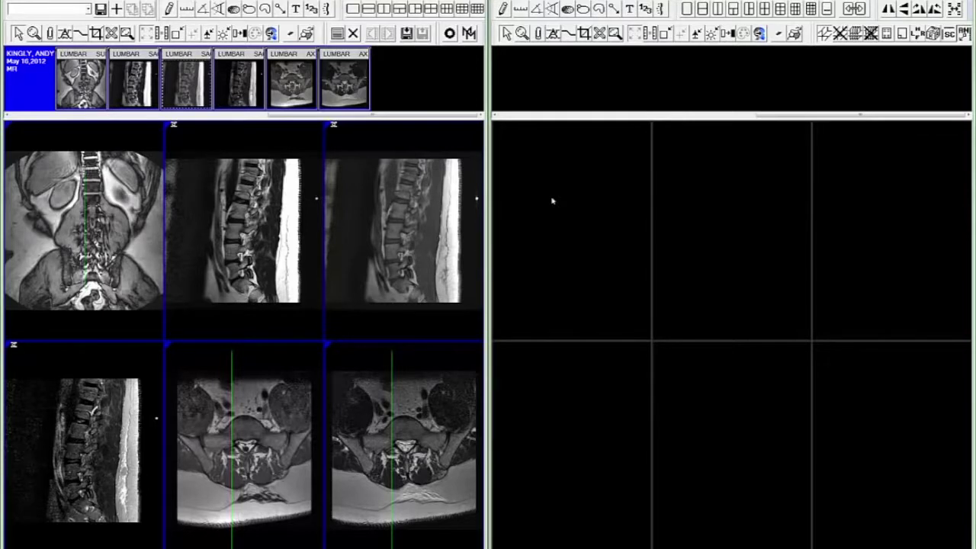
- Bring up the layout list on an empty frame of the second monitor and dismiss it
right_click(553, 200)
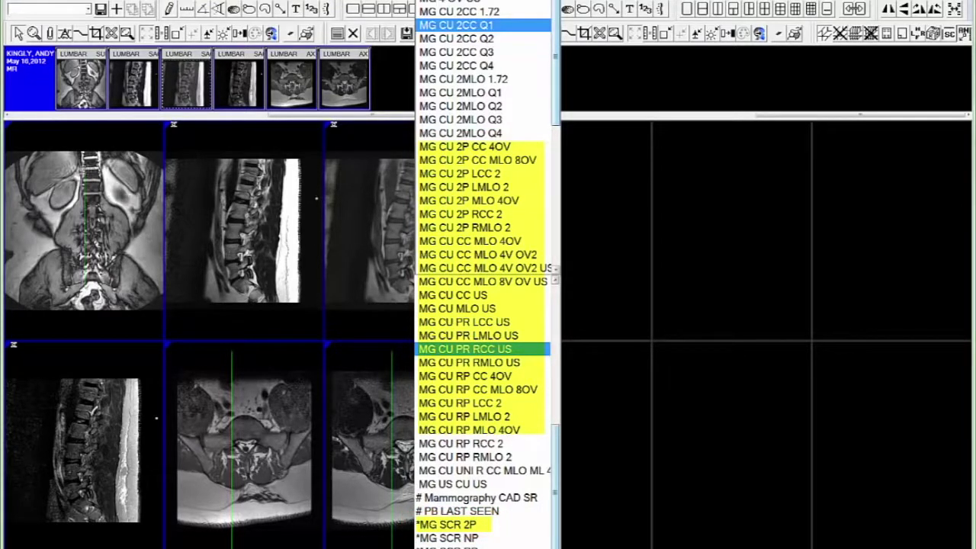
click(552, 202)
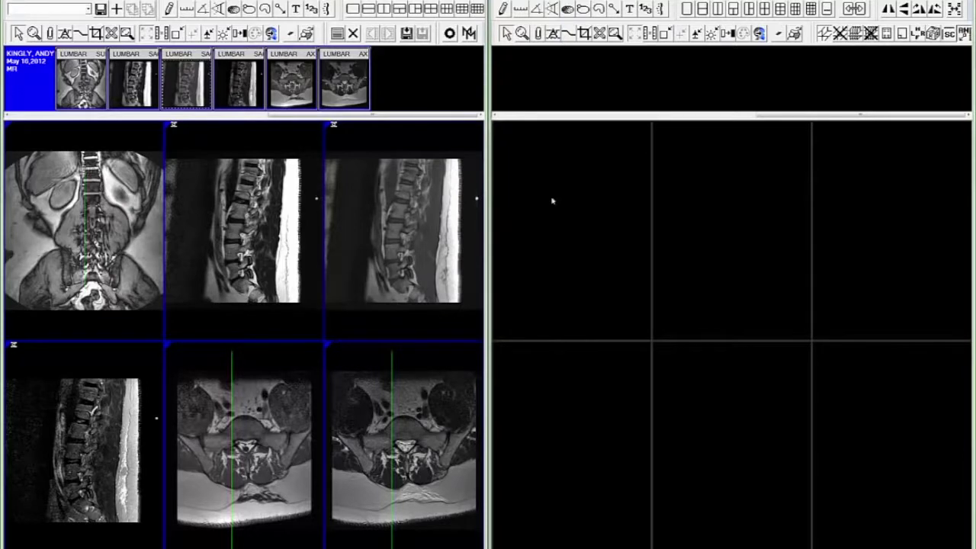
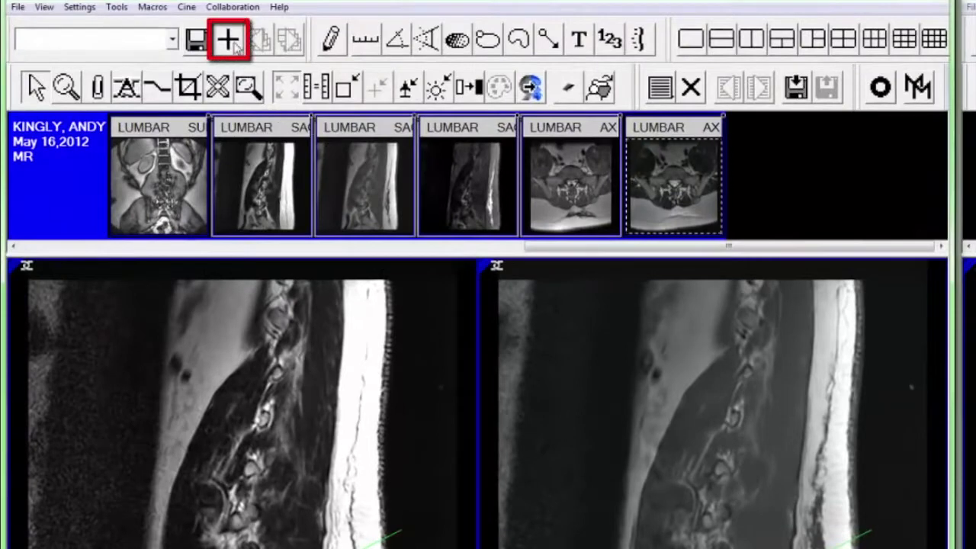
- Add a second layout page with two side-by-side frames and place the first two sagittal lumbar series in them
click(227, 39)
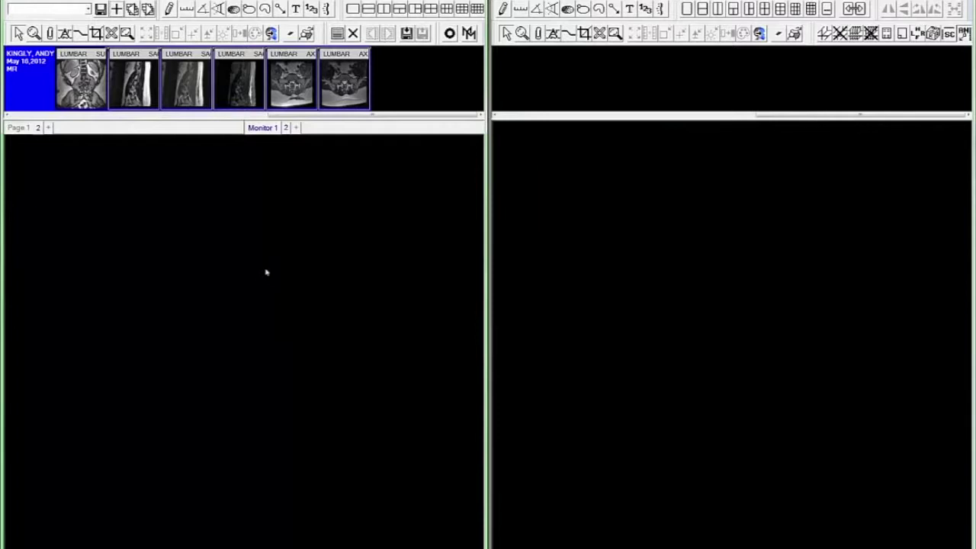
click(384, 9)
drag(143, 85, 153, 252)
drag(187, 80, 318, 229)
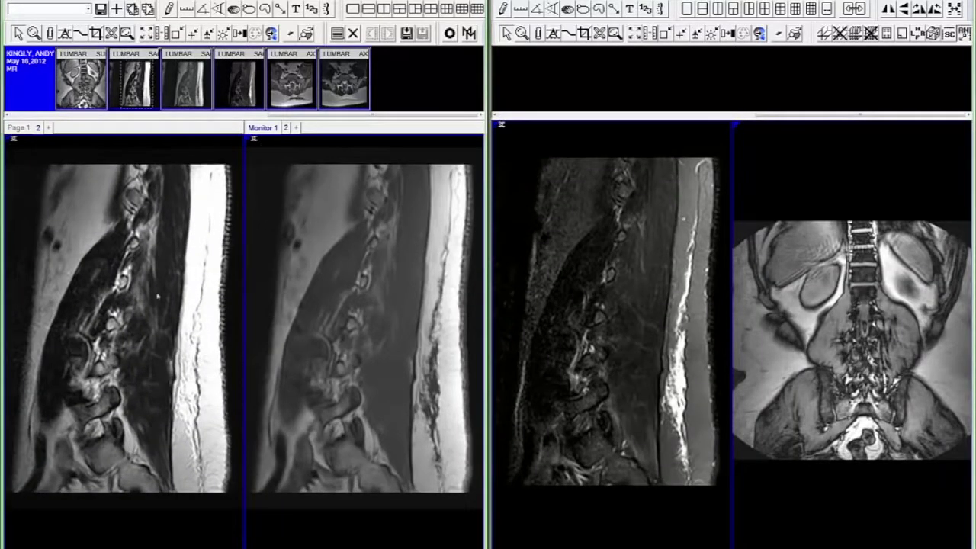
scroll(155, 317, down, 8)
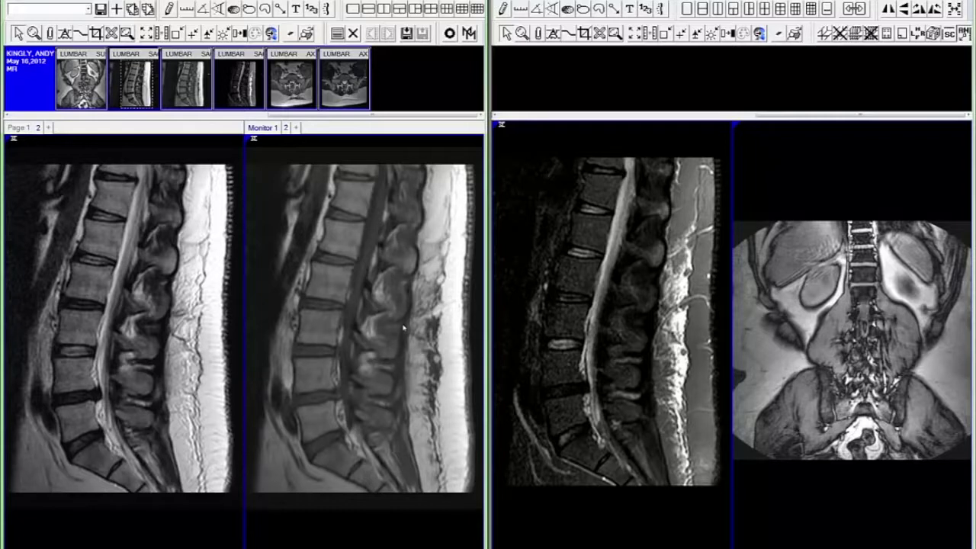
- Save the layout as MRI LSP, available for the MR modality
click(100, 9)
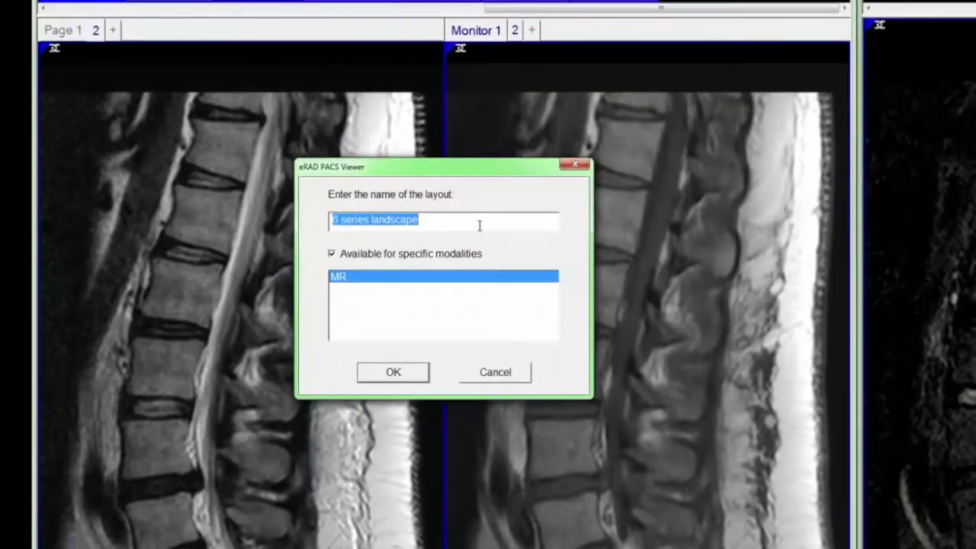
text(MRI LSP)
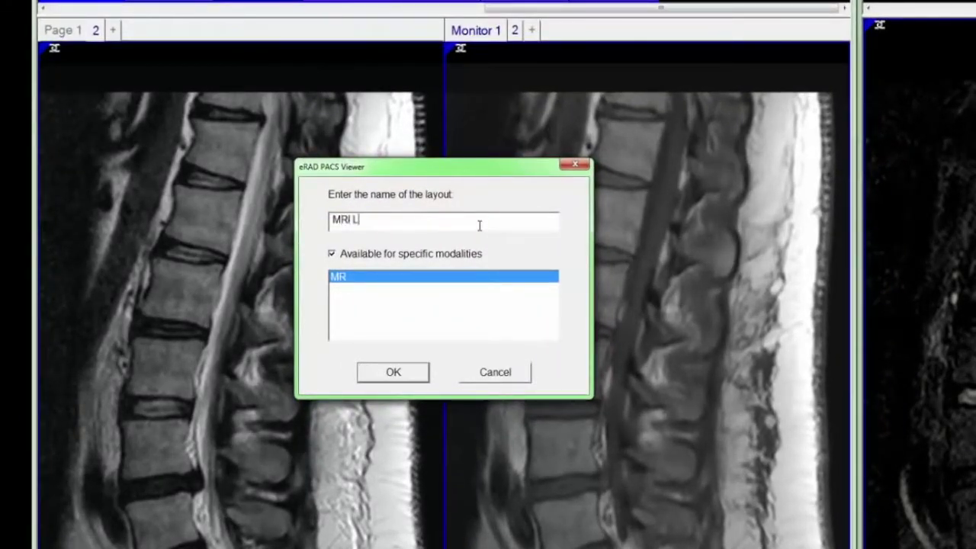
click(422, 372)
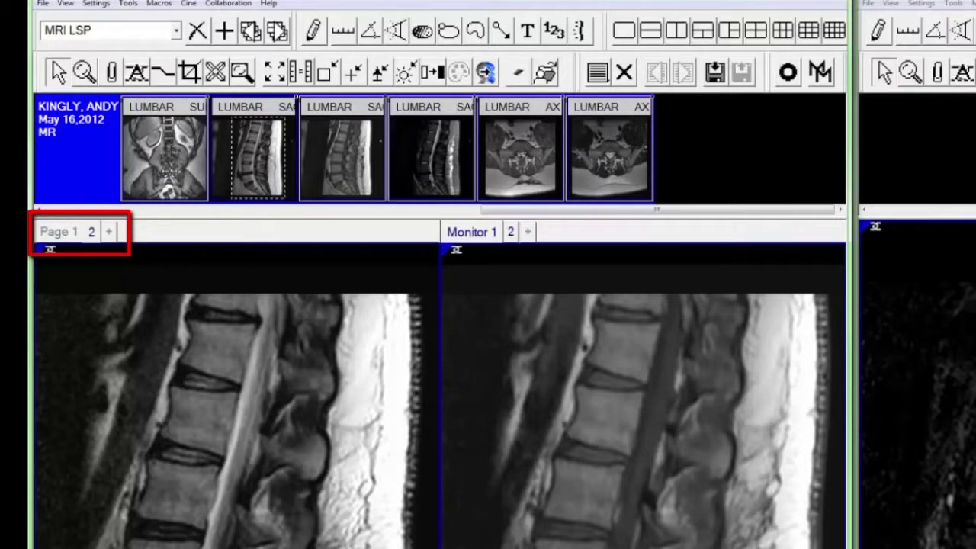
- Show page 1 of the MRI LSP layout and step back and forth between its pages
click(58, 231)
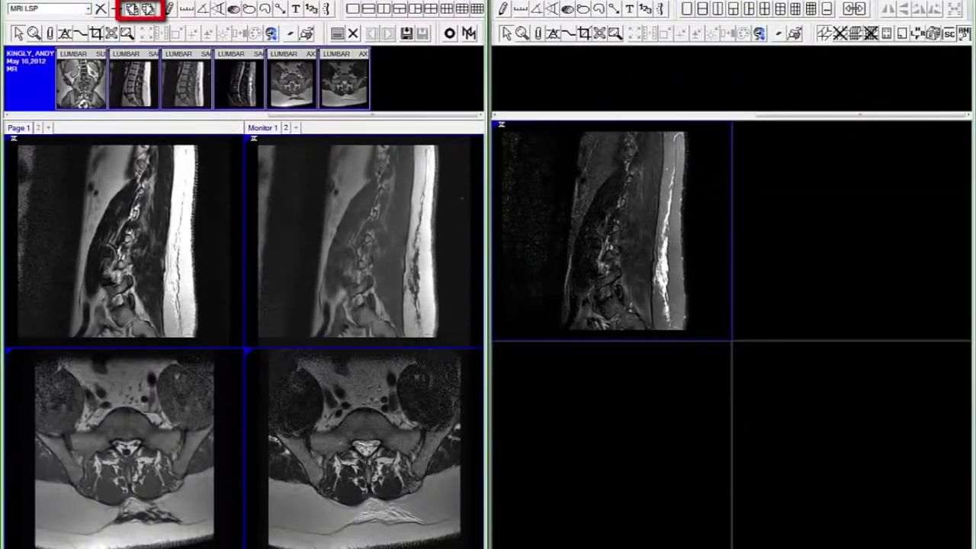
click(277, 31)
click(133, 9)
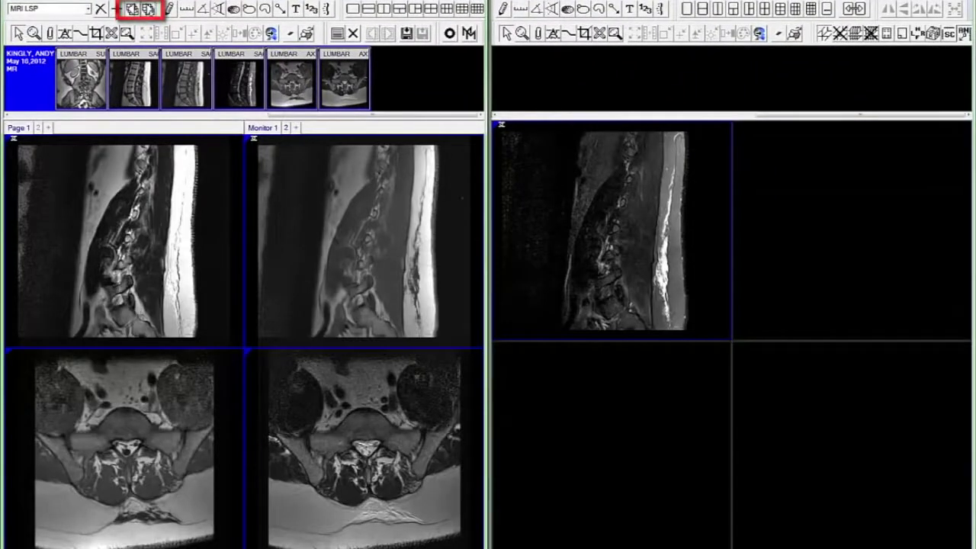
click(148, 10)
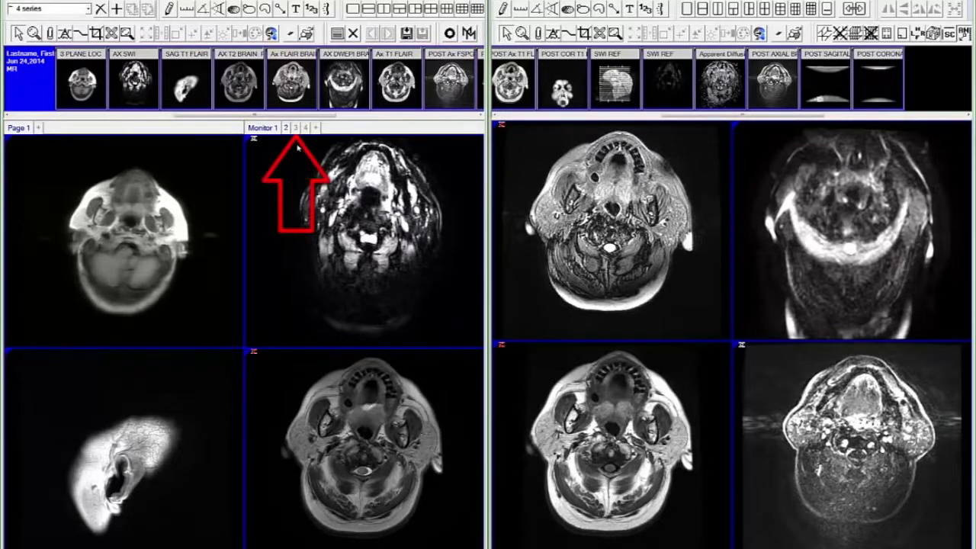
- View the series on virtual monitors 3 and 4 of the brain study, and return to monitor 1
click(296, 128)
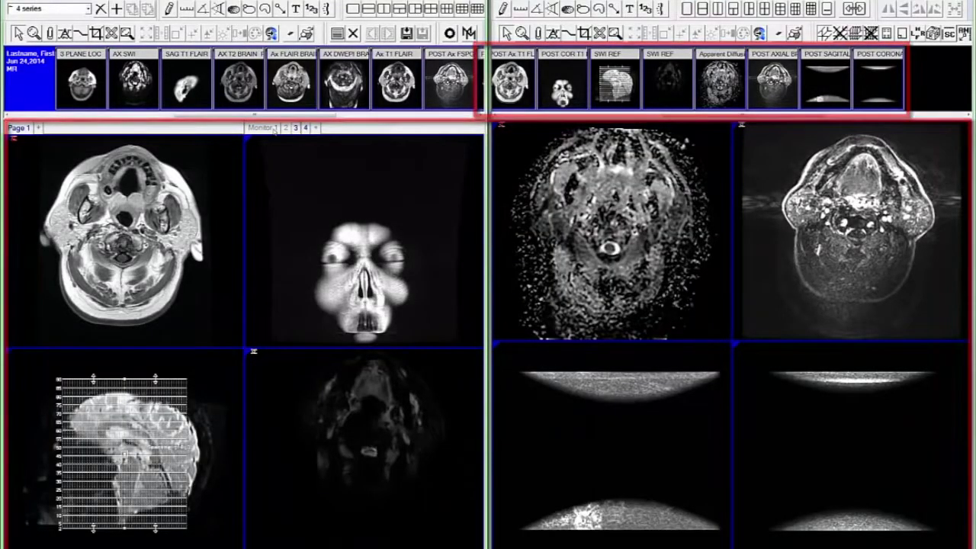
click(273, 128)
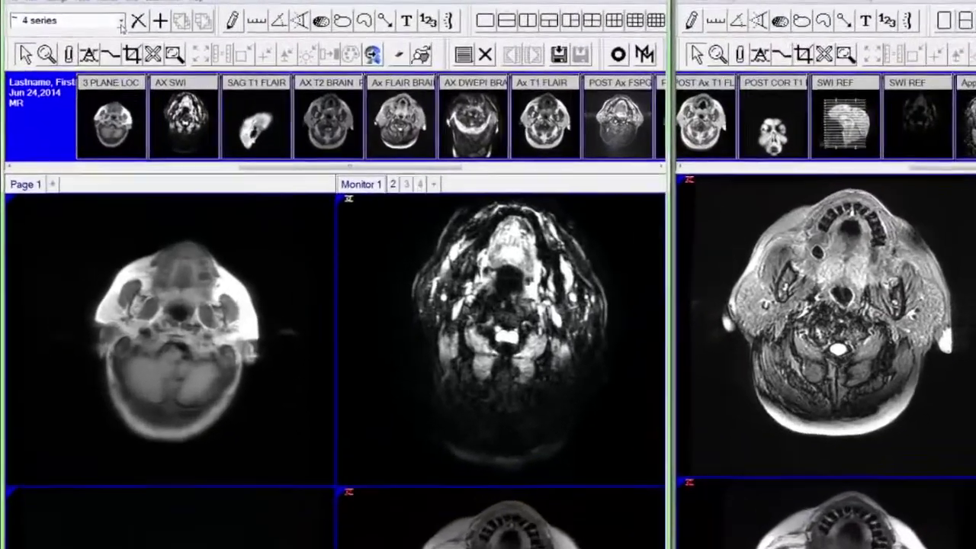
- Try the 1 series and 2 series landscape layouts on the brain MR study
click(89, 8)
click(51, 180)
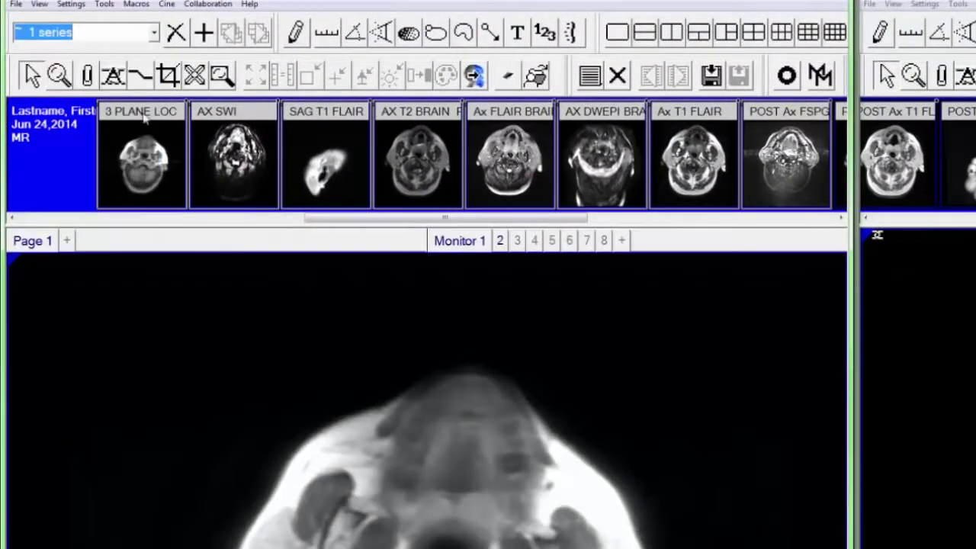
click(154, 32)
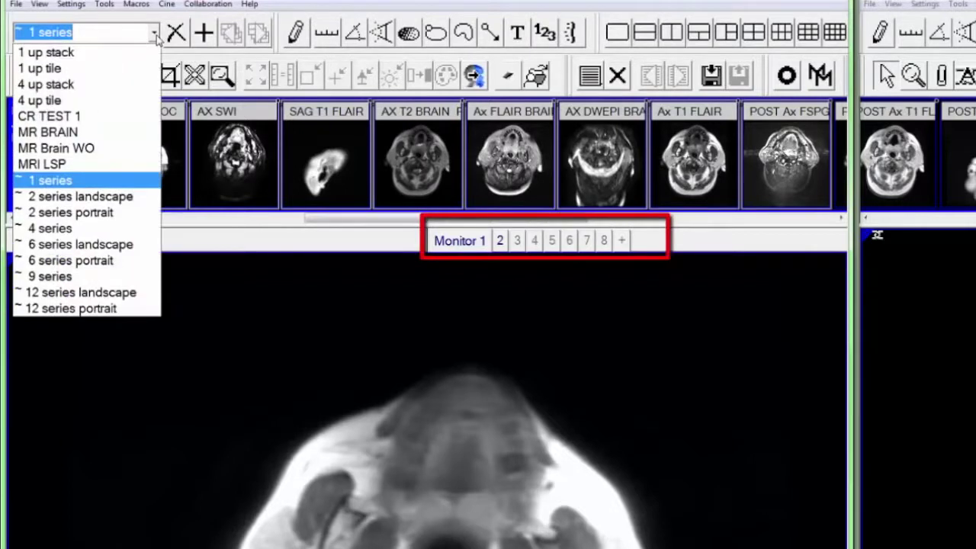
click(132, 196)
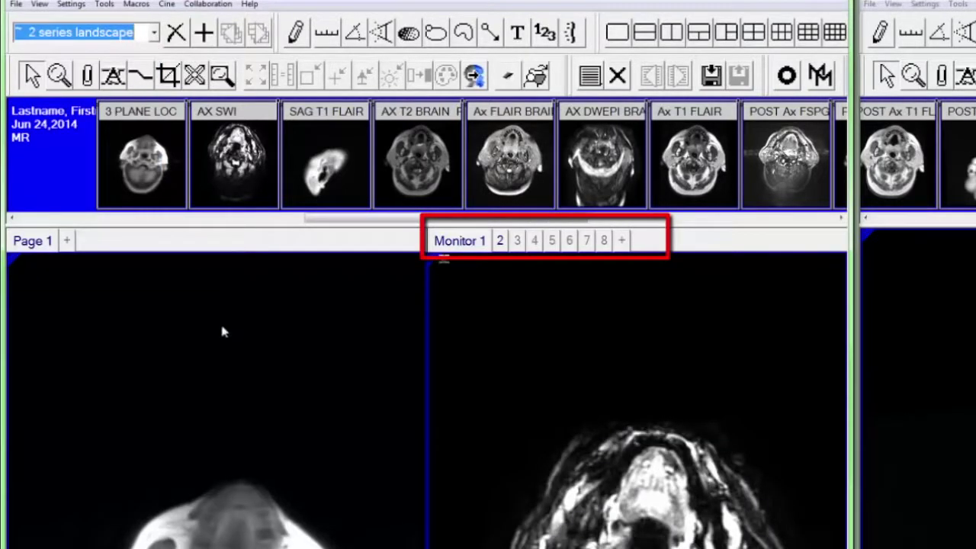
- Apply the 6 series landscape layout to the brain MR study
click(154, 33)
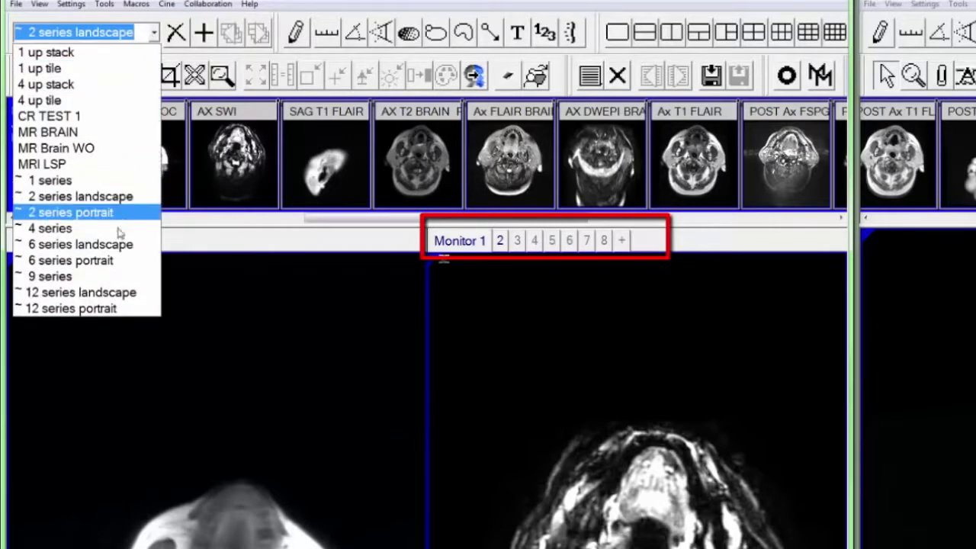
key(Escape)
key(Down)
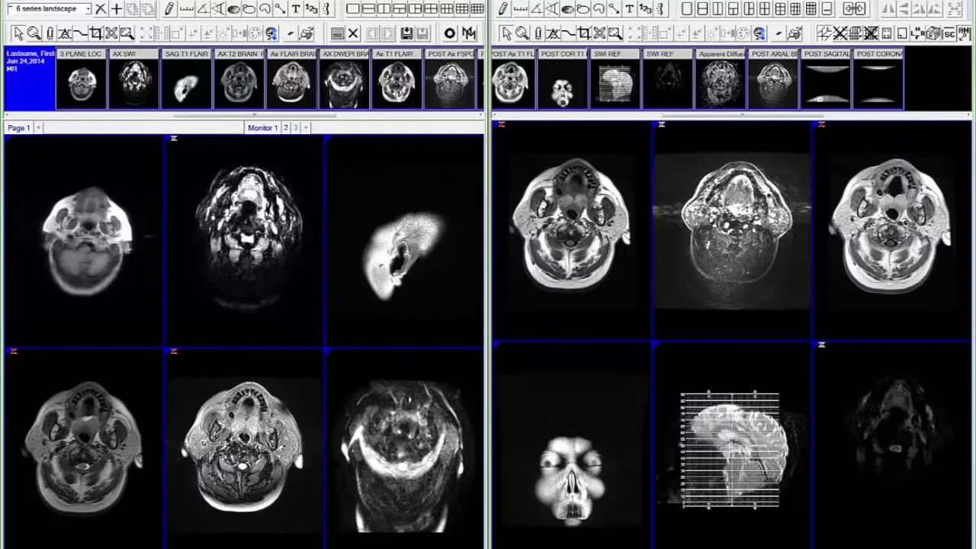
- Record a macro that applies the 4 series layout and save it as "4 Series" with accelerator key Num 4
click(449, 33)
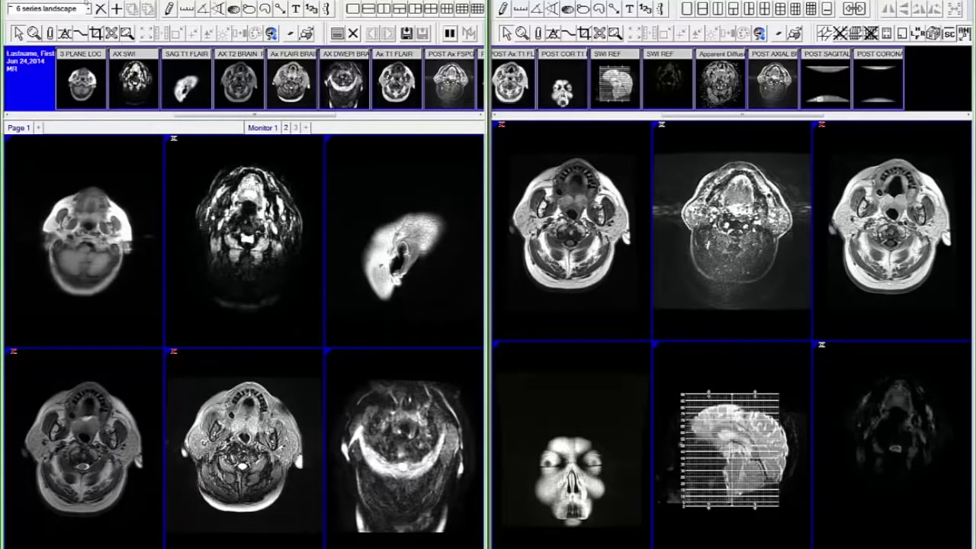
click(88, 8)
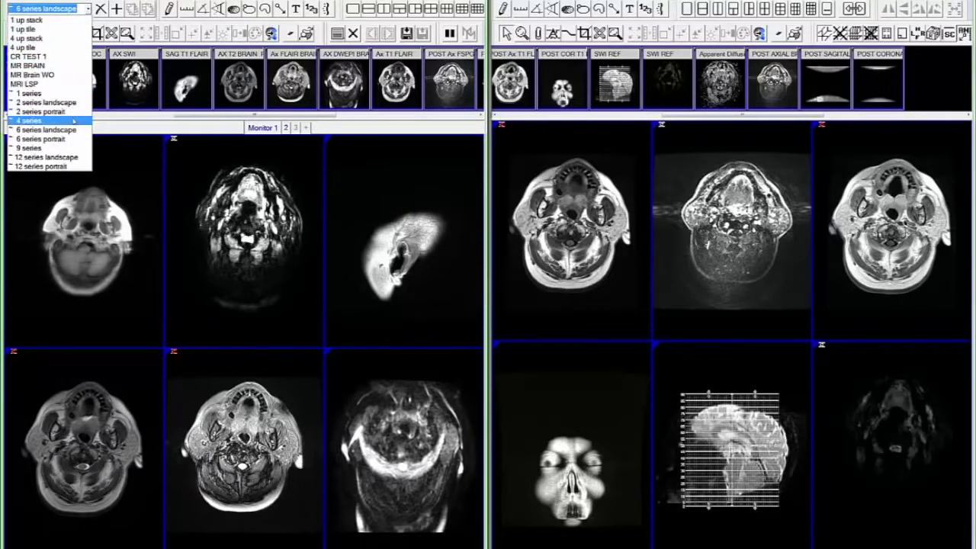
click(29, 120)
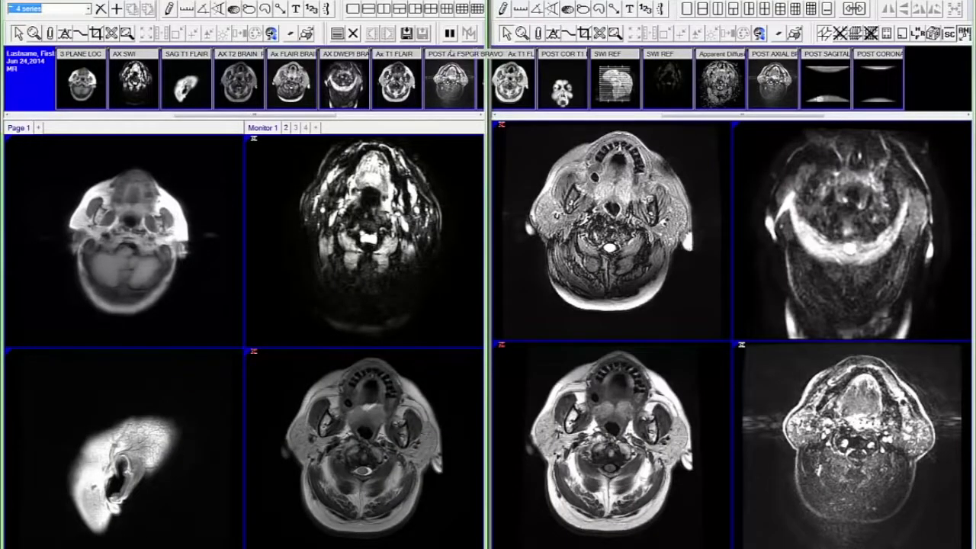
click(450, 34)
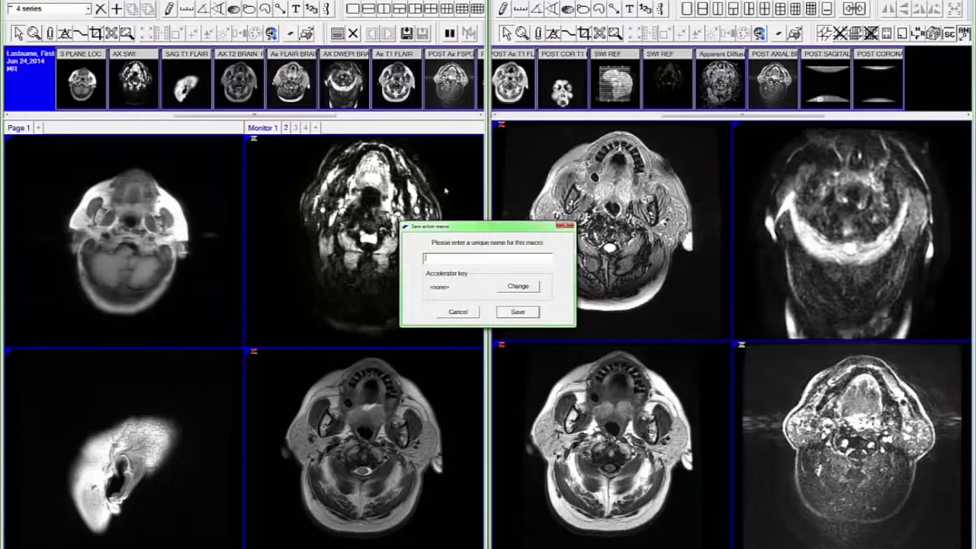
text(4 Series)
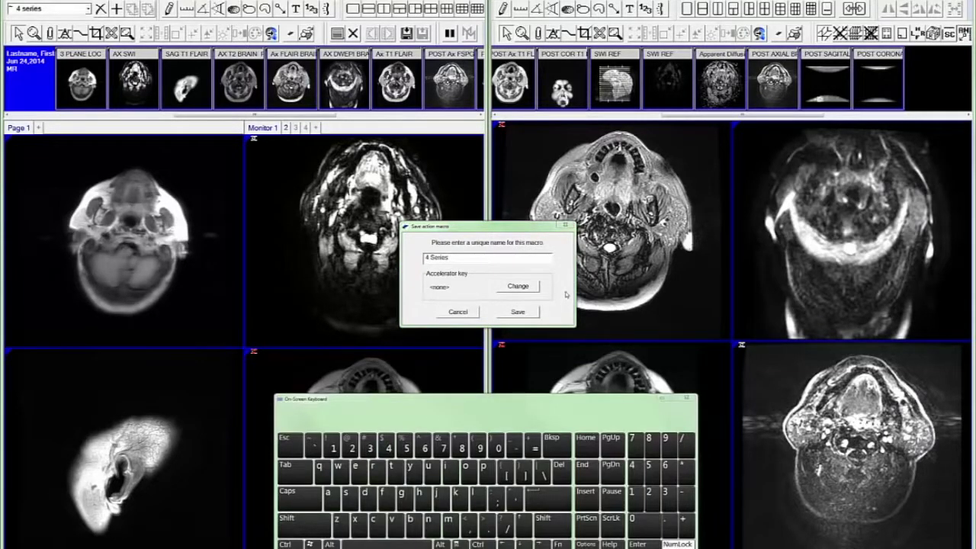
click(523, 288)
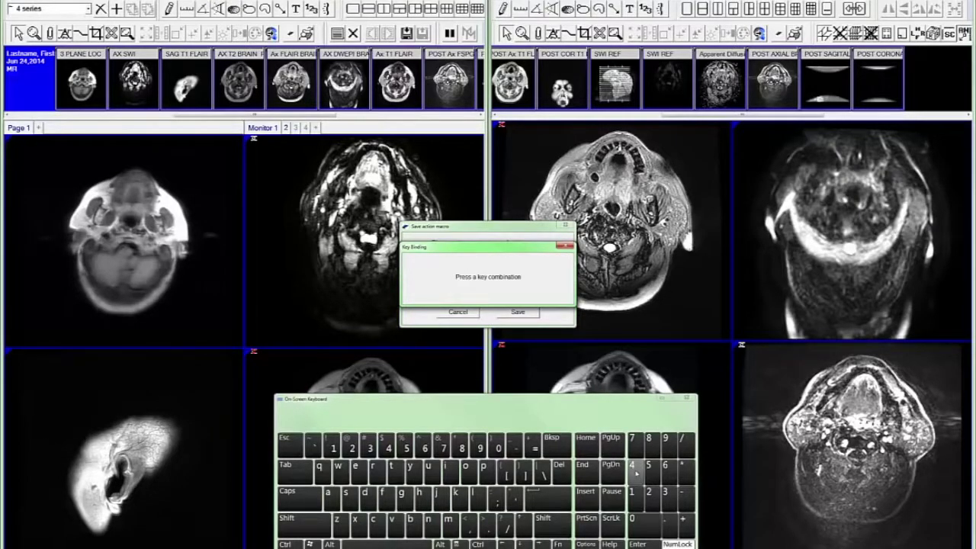
click(633, 466)
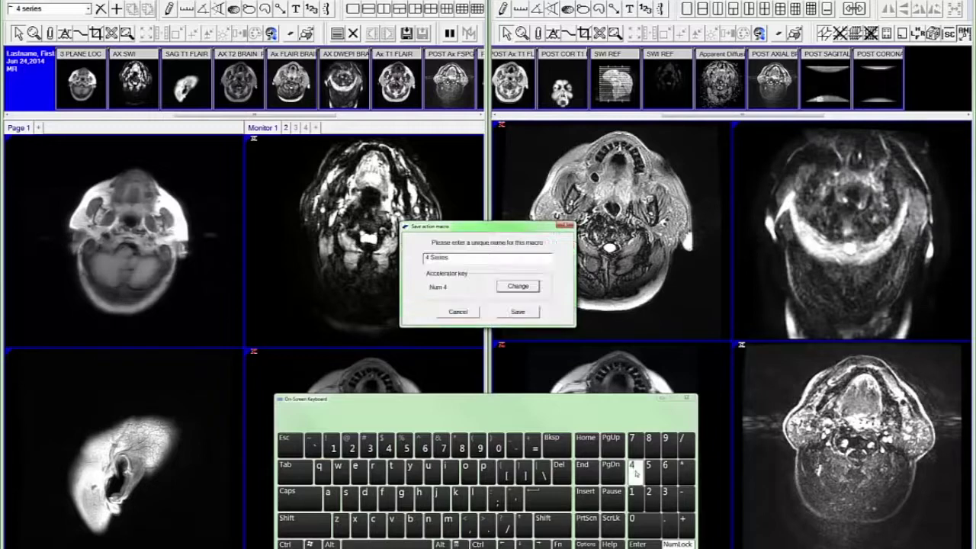
click(519, 312)
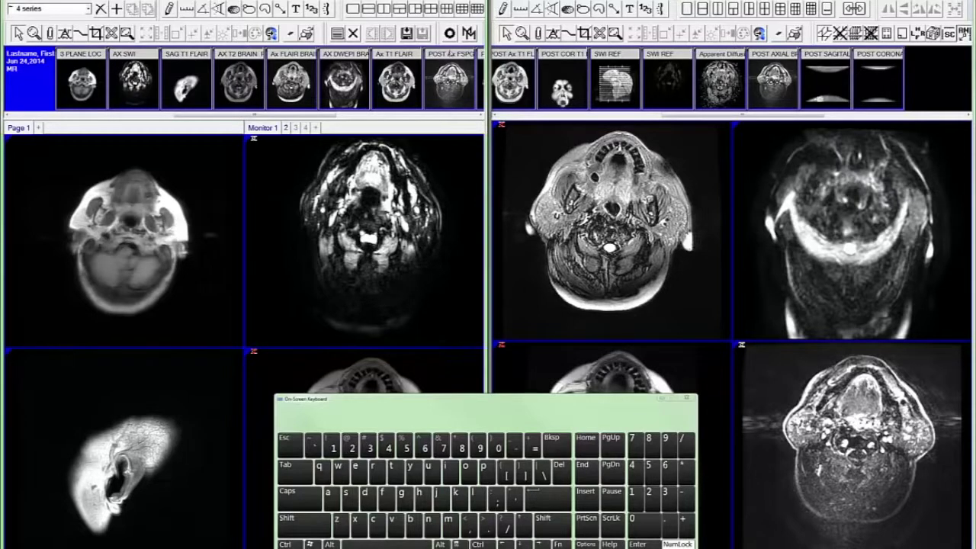
- Record a macro that applies the 6 series landscape layout and save it as "6 Series" with accelerator key Num 6
click(450, 33)
click(89, 8)
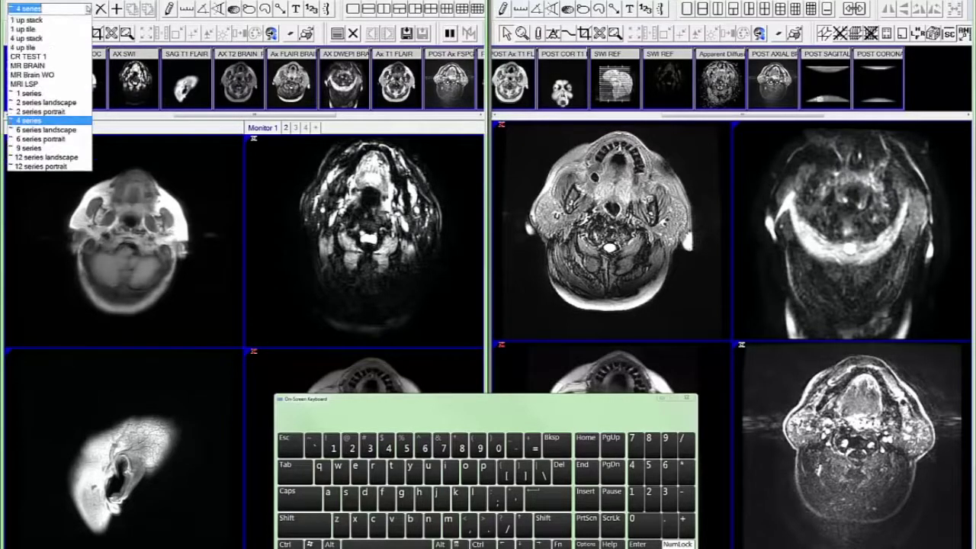
click(67, 130)
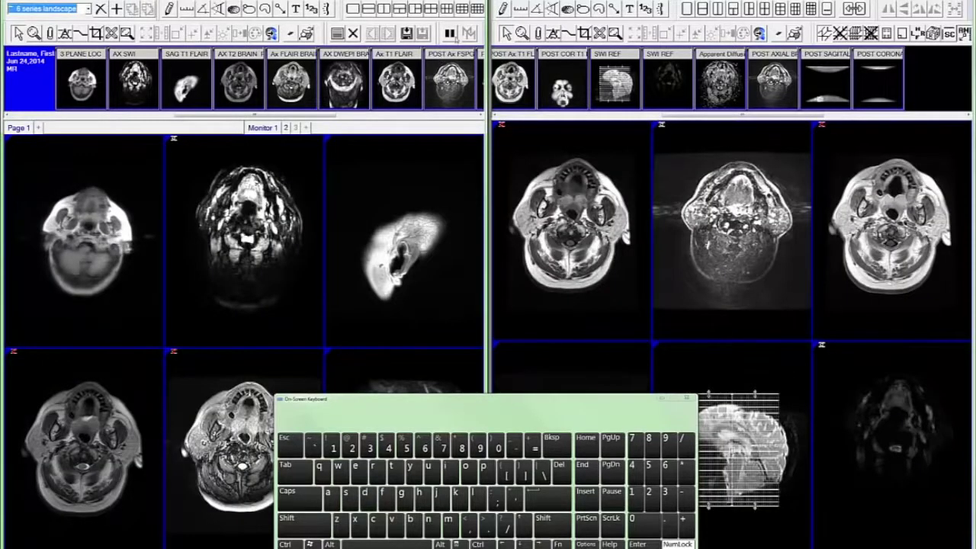
click(452, 34)
text(6 Ser)
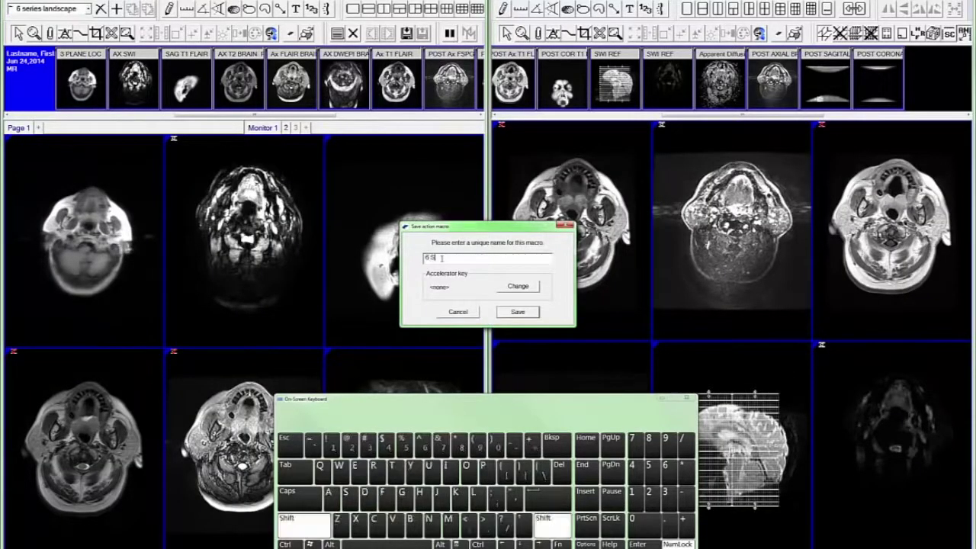
click(511, 293)
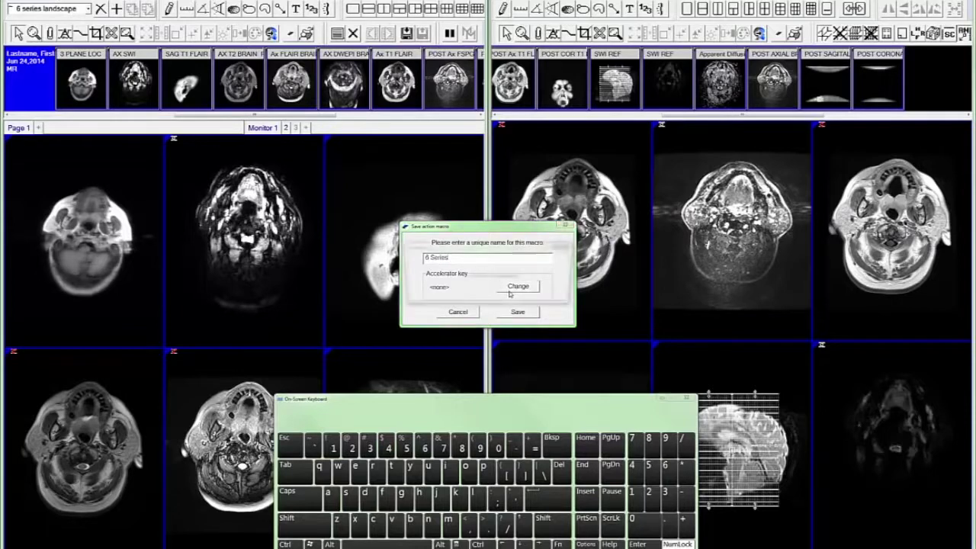
click(665, 465)
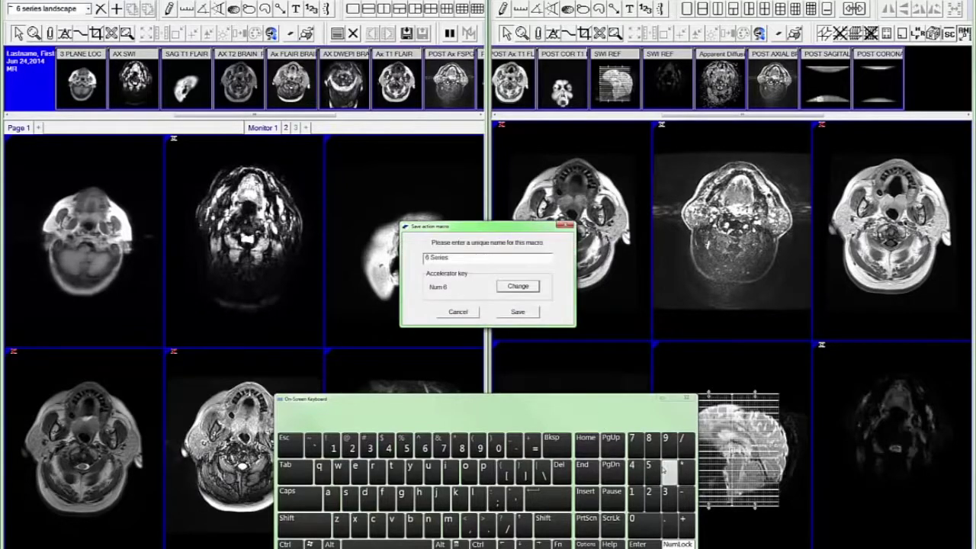
click(526, 315)
key(KP_6)
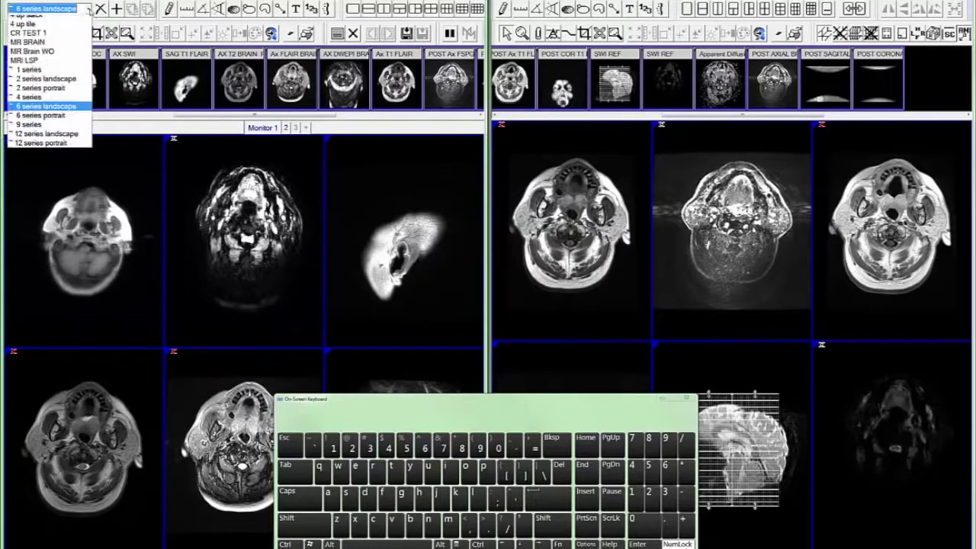
- Record a macro that applies the 9 series layout and save it as "9 Series" with accelerator key Num 9
click(89, 9)
click(60, 150)
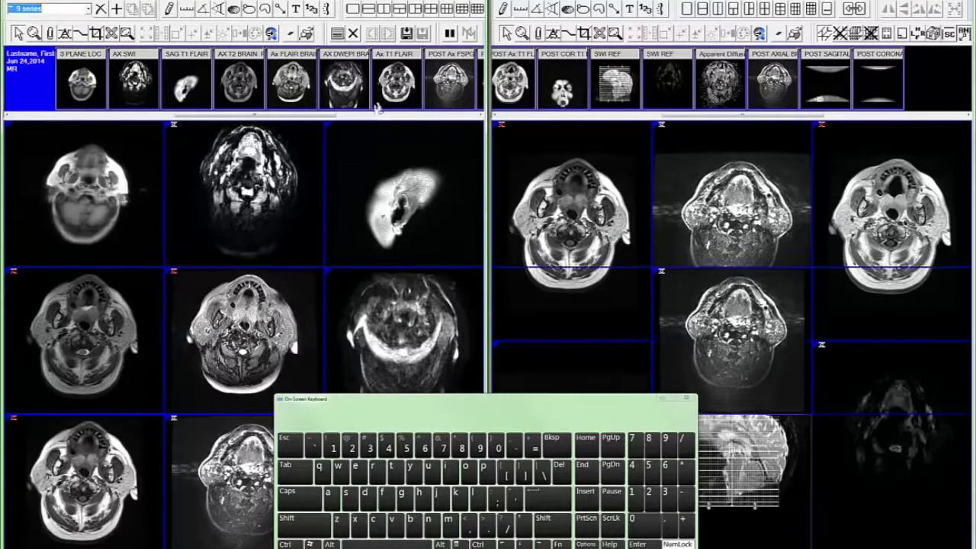
text(9.S)
click(510, 286)
click(665, 440)
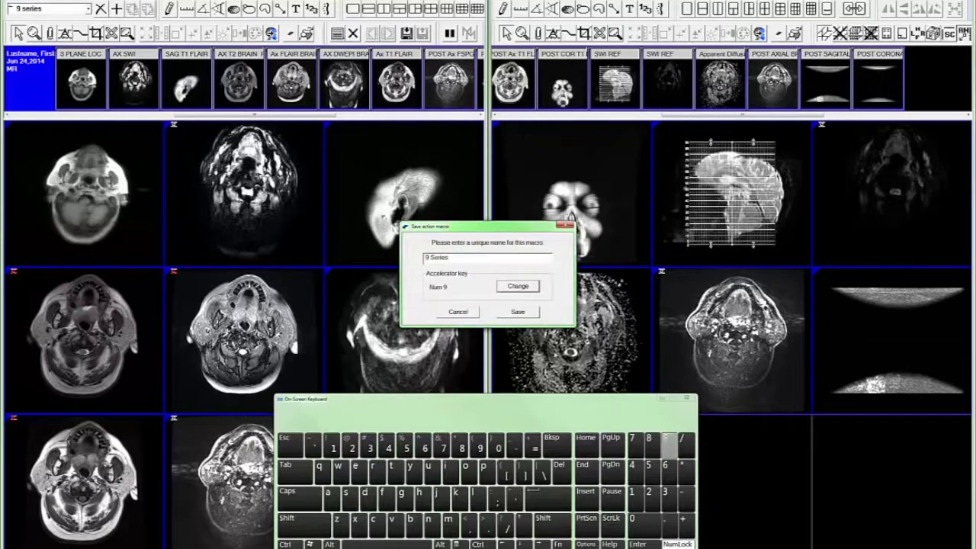
click(518, 312)
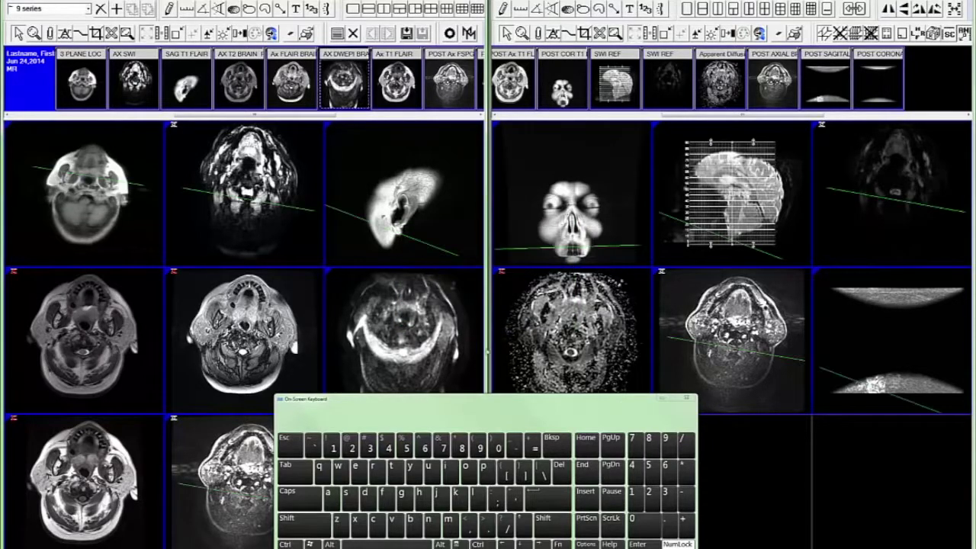
- Run the 4 Series, 6 Series and 9 Series macros in turn through their accelerator keys Num 4, Num 6 and Num 9
click(636, 467)
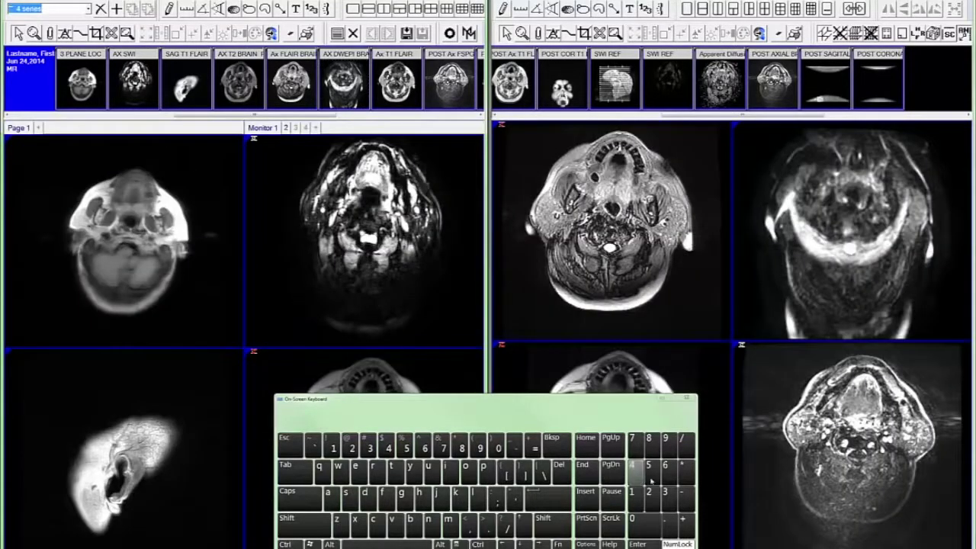
click(668, 471)
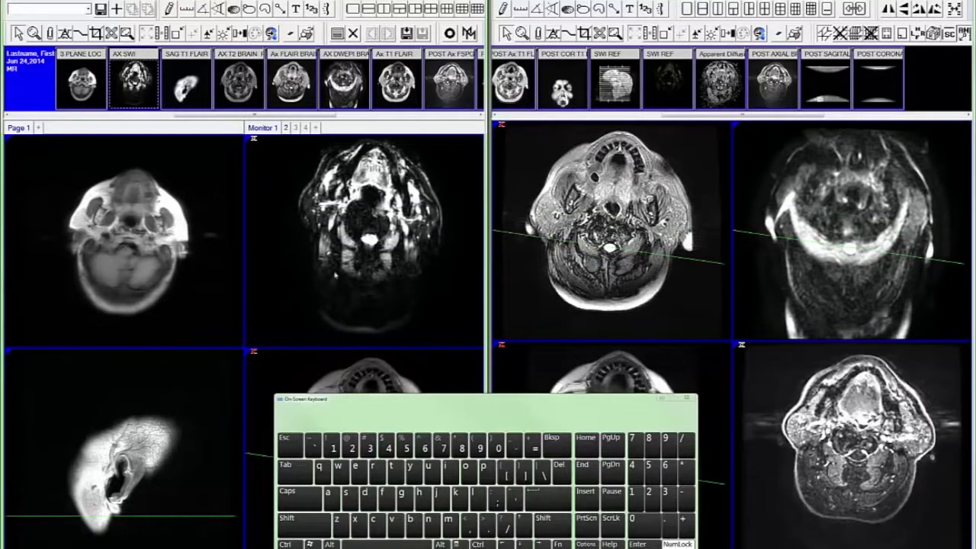
click(666, 467)
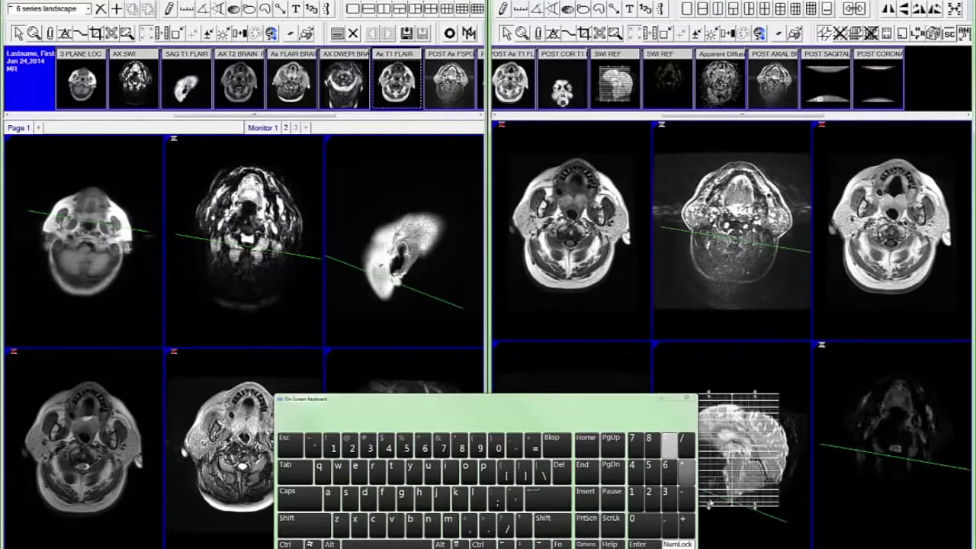
click(669, 443)
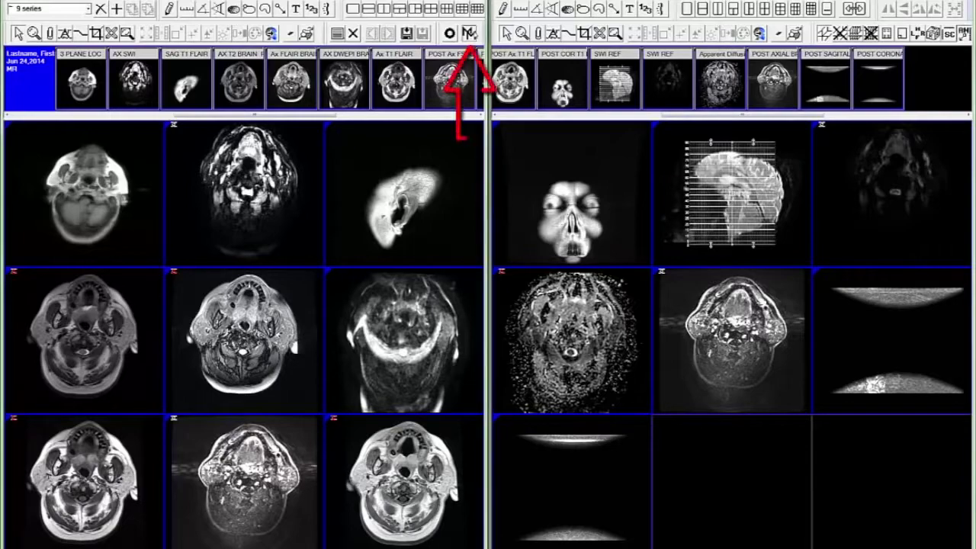
- Add the recorded macros 4 Series, 6 Series and 9 Series to the custom context menu's Main menu in the action macro manager
click(468, 34)
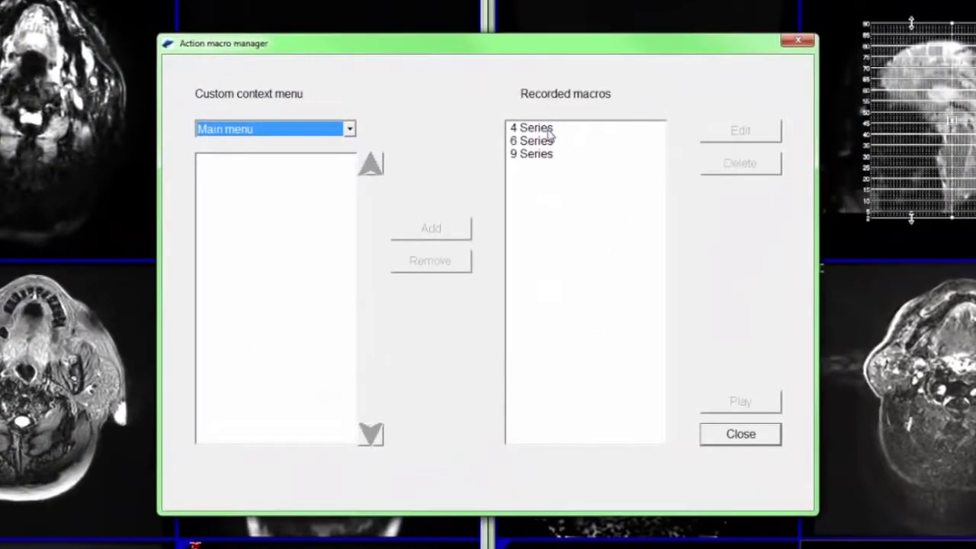
click(532, 172)
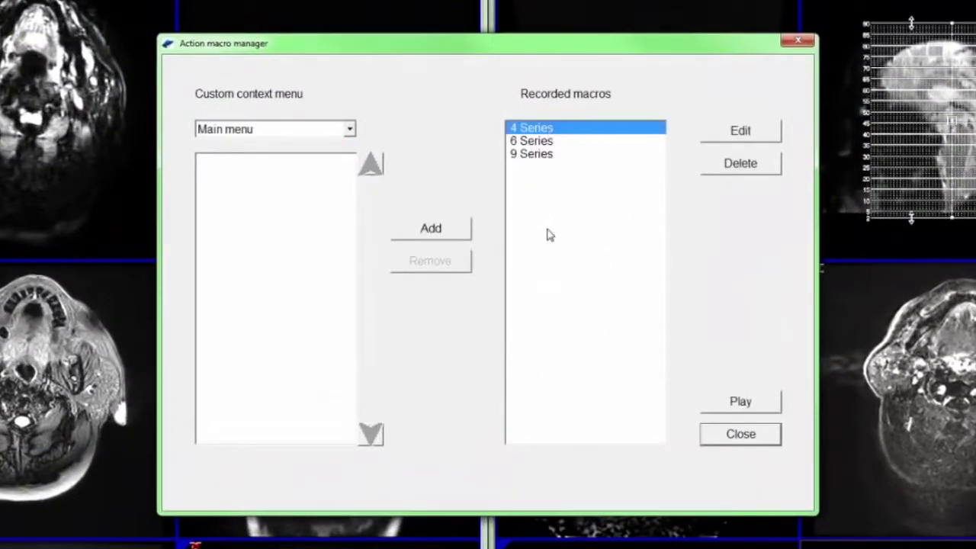
click(447, 231)
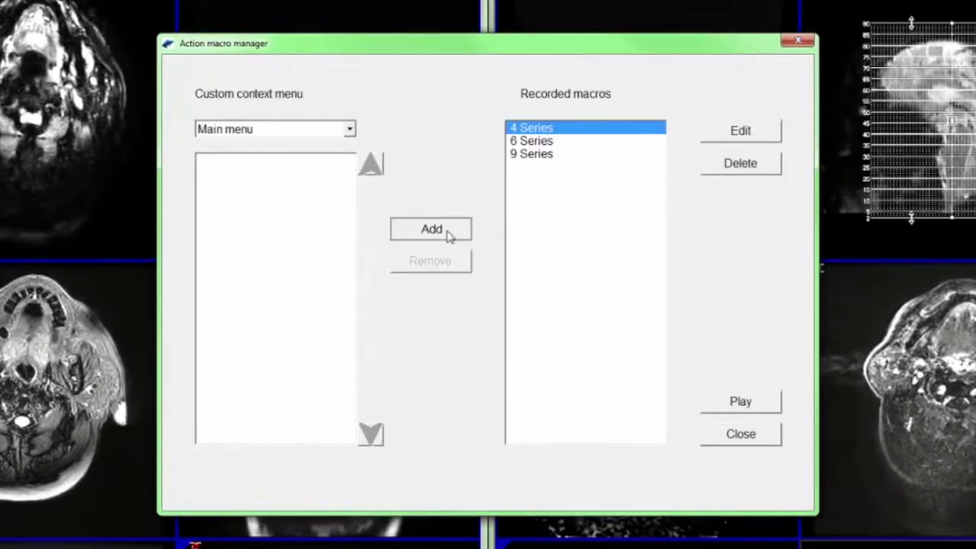
click(525, 143)
click(427, 232)
click(531, 156)
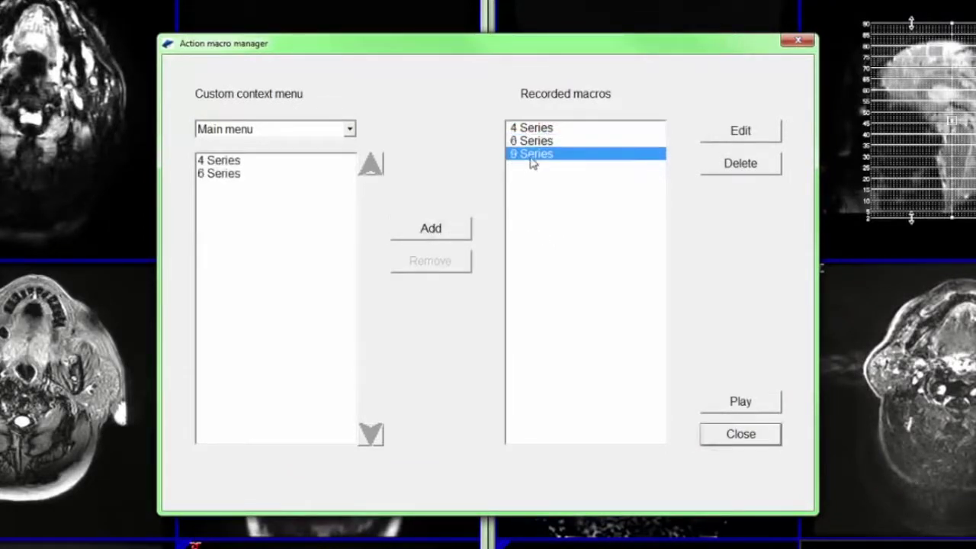
click(452, 237)
click(753, 435)
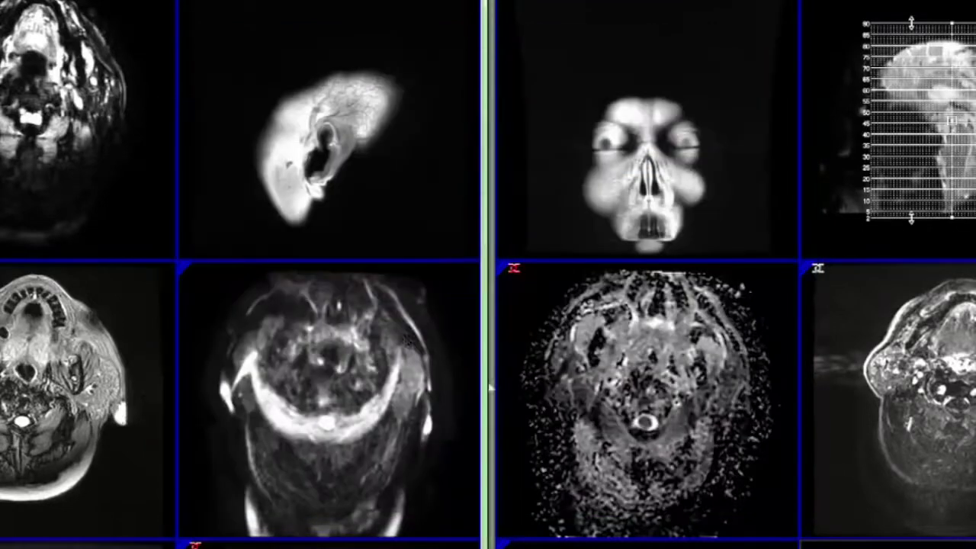
- Run the 6 Series, 9 Series and 4 Series macros in turn from the image context menu
right_click(389, 333)
click(402, 351)
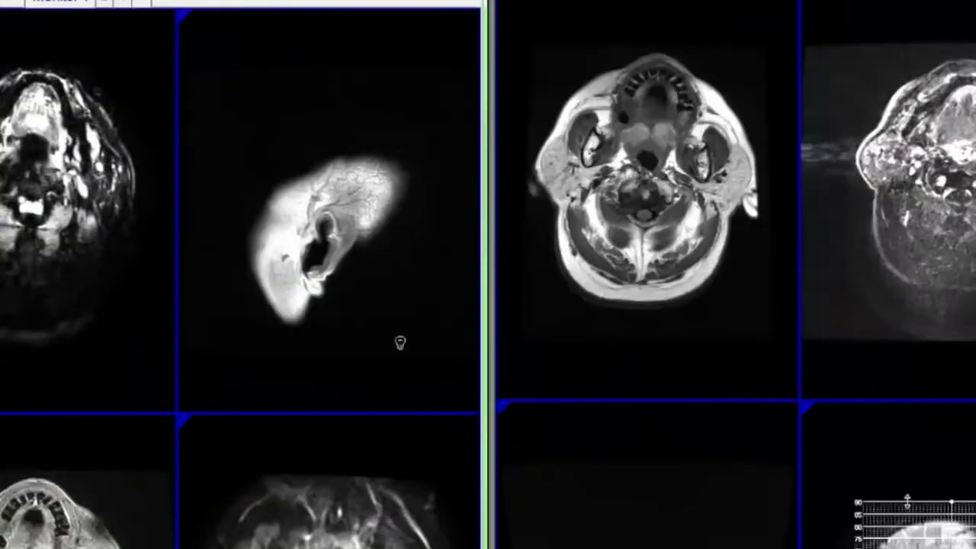
right_click(399, 343)
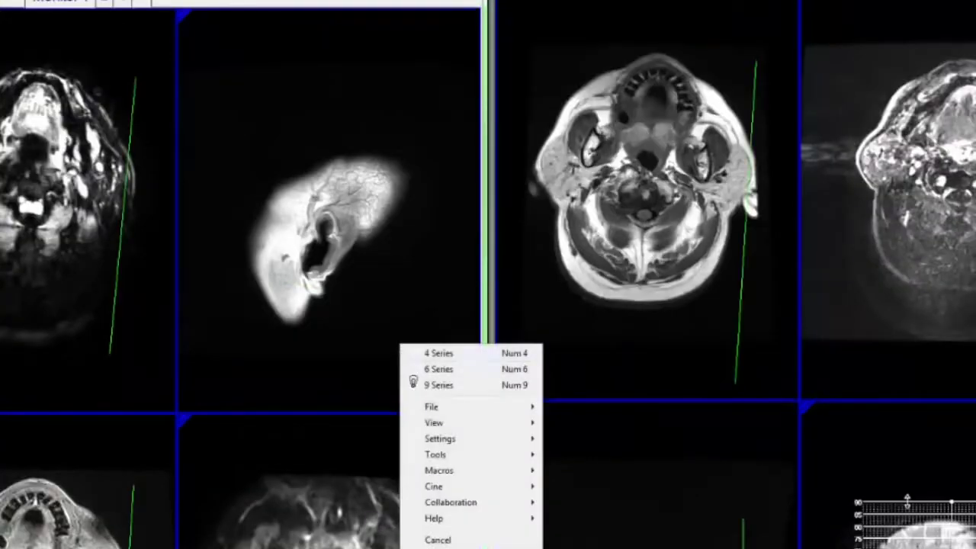
click(411, 378)
right_click(414, 309)
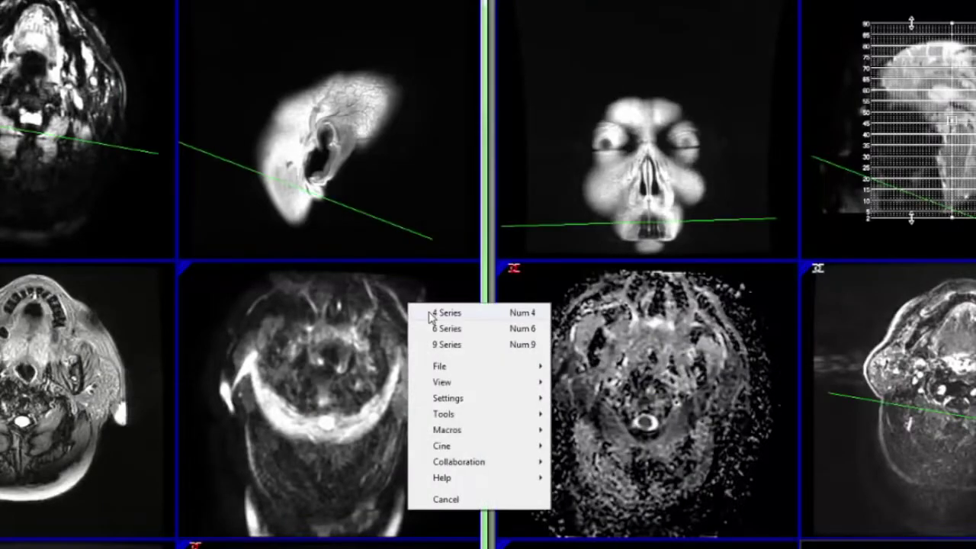
click(430, 318)
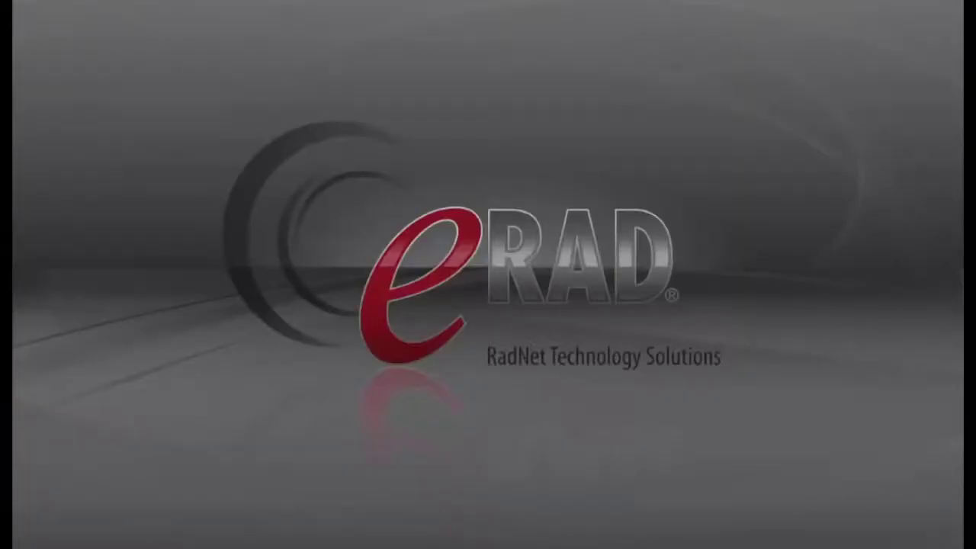